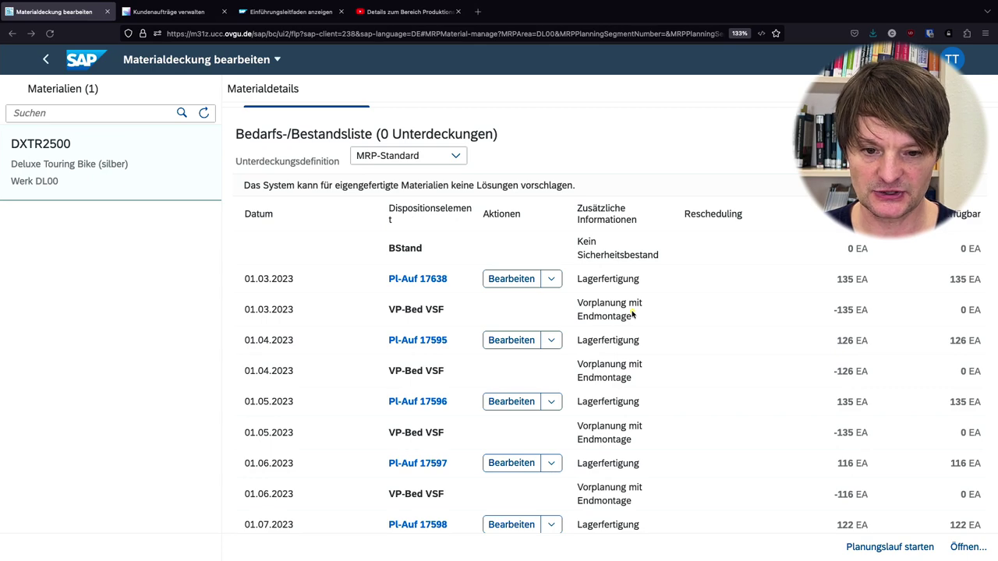
# - Open the Produktstammdaten verwalten app from the Produktionsplanung und -durchführung area of the start page
pyautogui.click(86, 60)
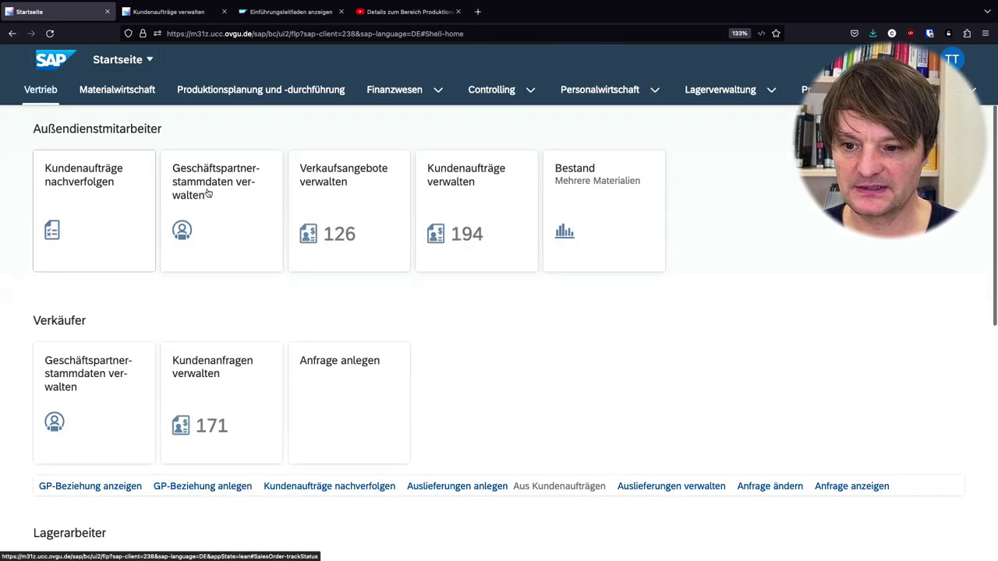
pyautogui.click(261, 88)
pyautogui.scroll(-10, 147, 239)
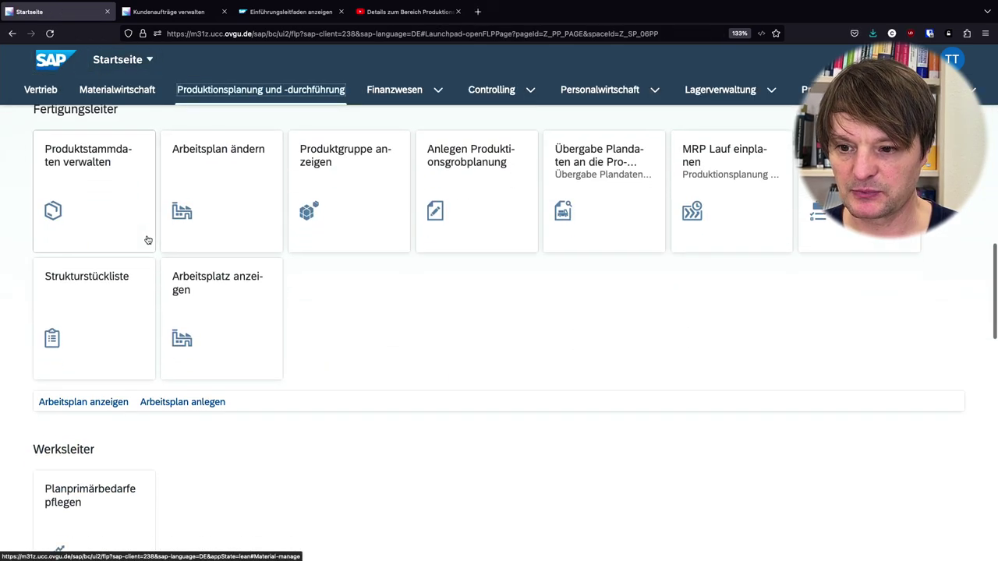
pyautogui.scroll(3, 147, 239)
pyautogui.click(147, 239)
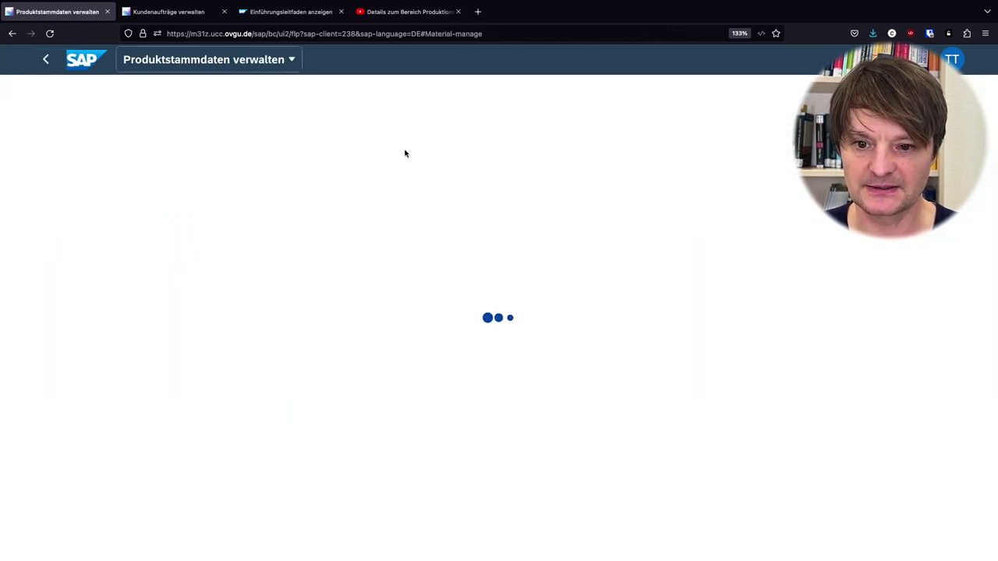
# - Filter the products by DXTR2500 and open the matching product record
pyautogui.click(404, 154)
pyautogui.write('d')
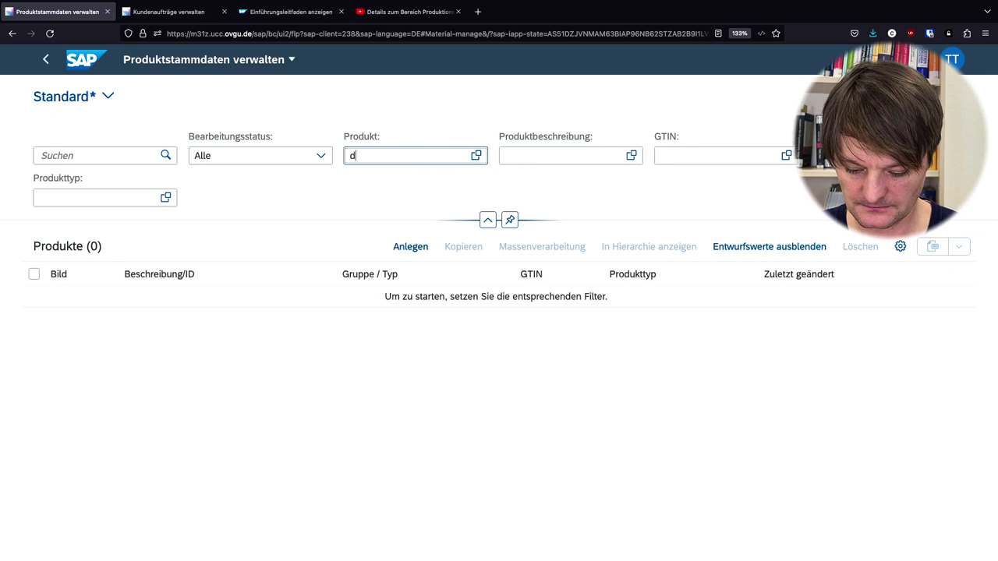
pyautogui.write('xtr2500')
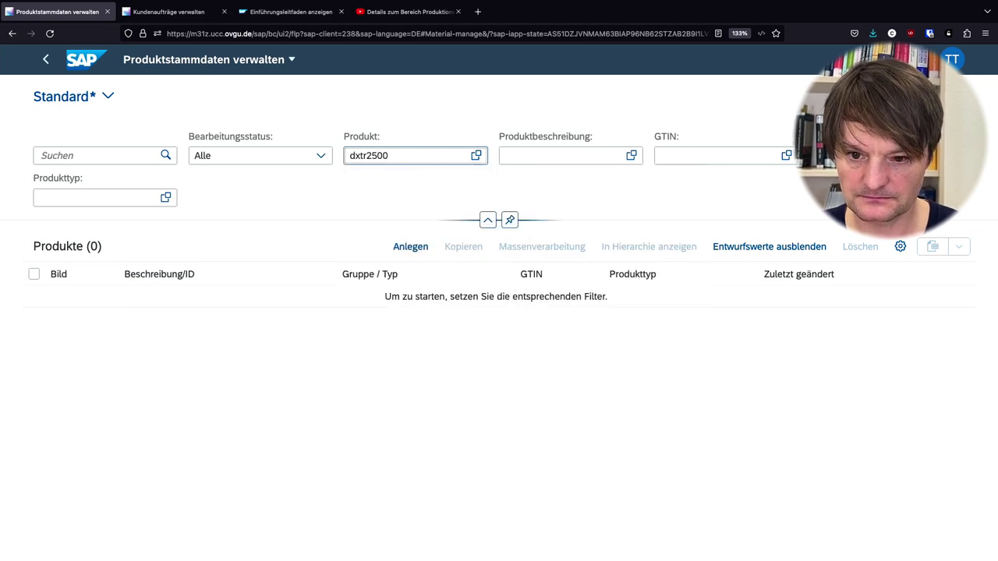
pyautogui.press('Return')
pyautogui.click(341, 301)
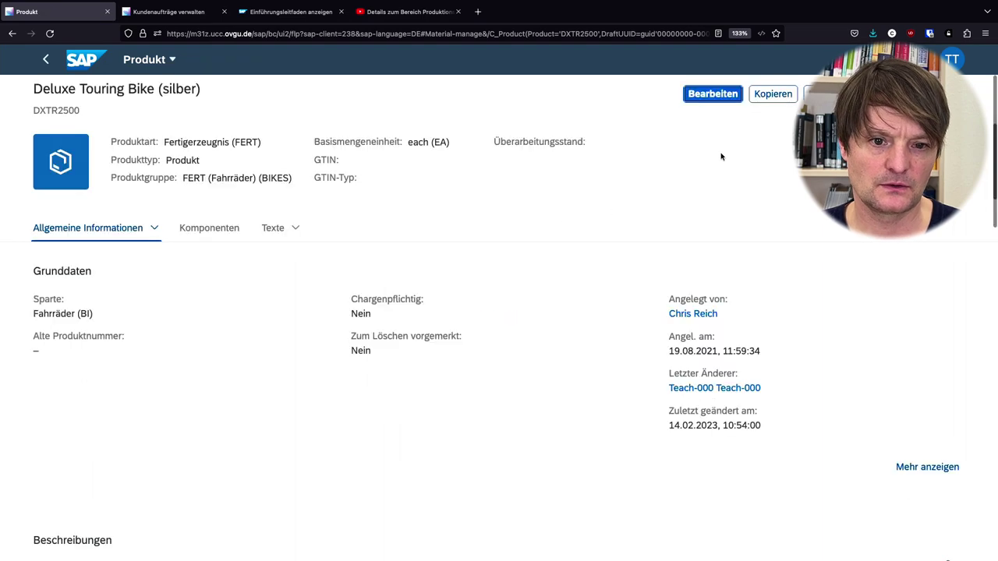
# - Put product DXTR2500 into edit mode and open the Dispositionsdaten of its plant DL00
pyautogui.click(723, 100)
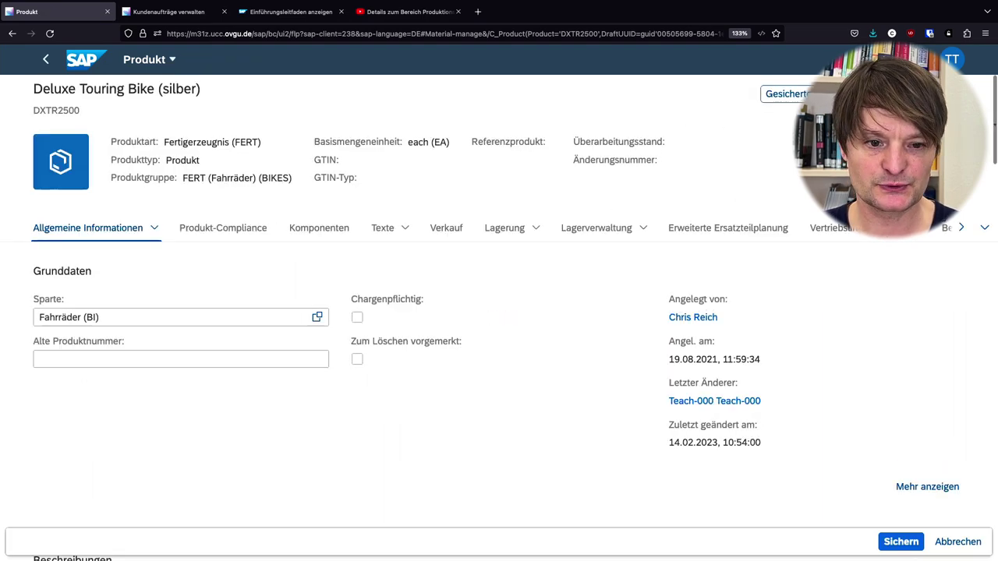
pyautogui.click(890, 232)
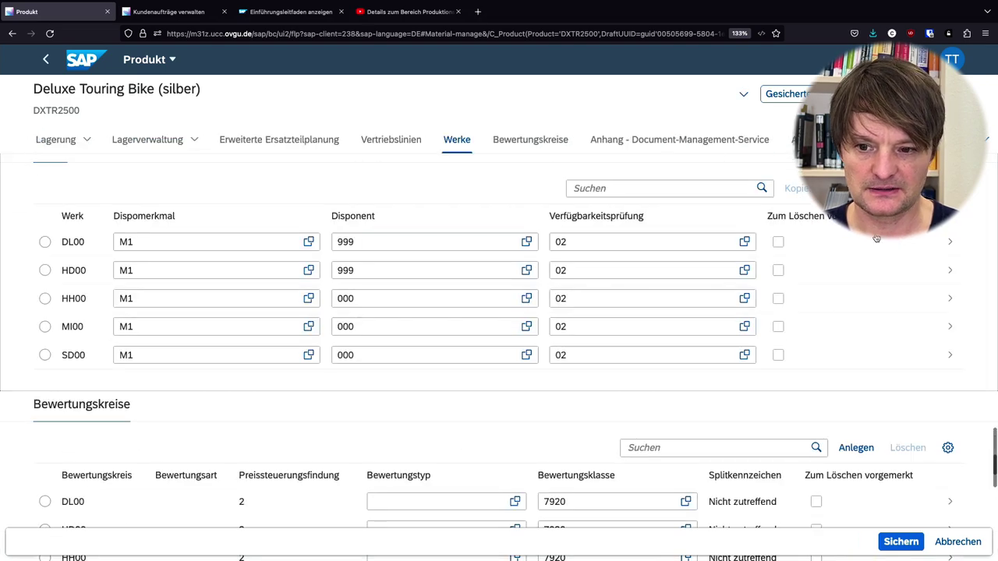
pyautogui.click(839, 252)
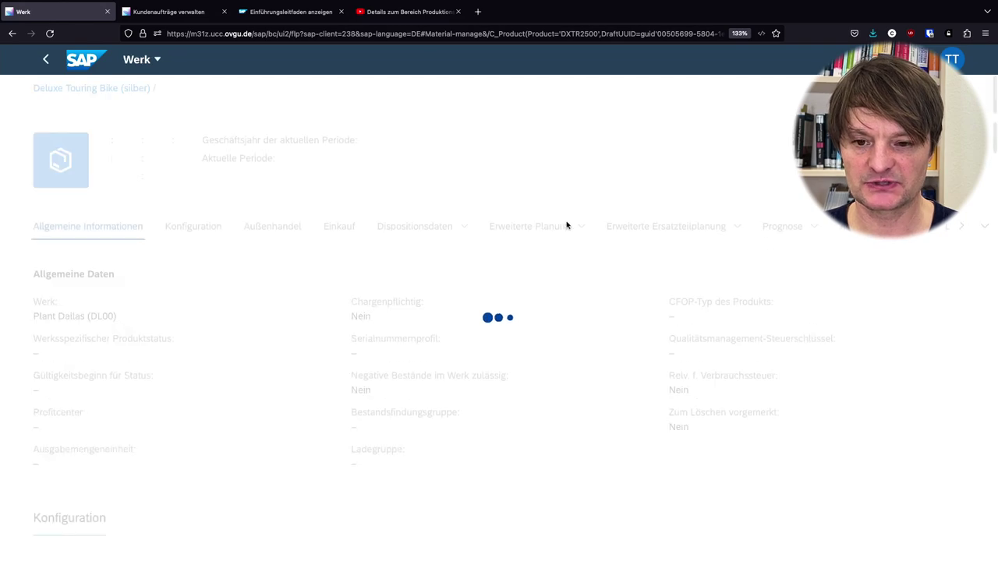
pyautogui.click(415, 250)
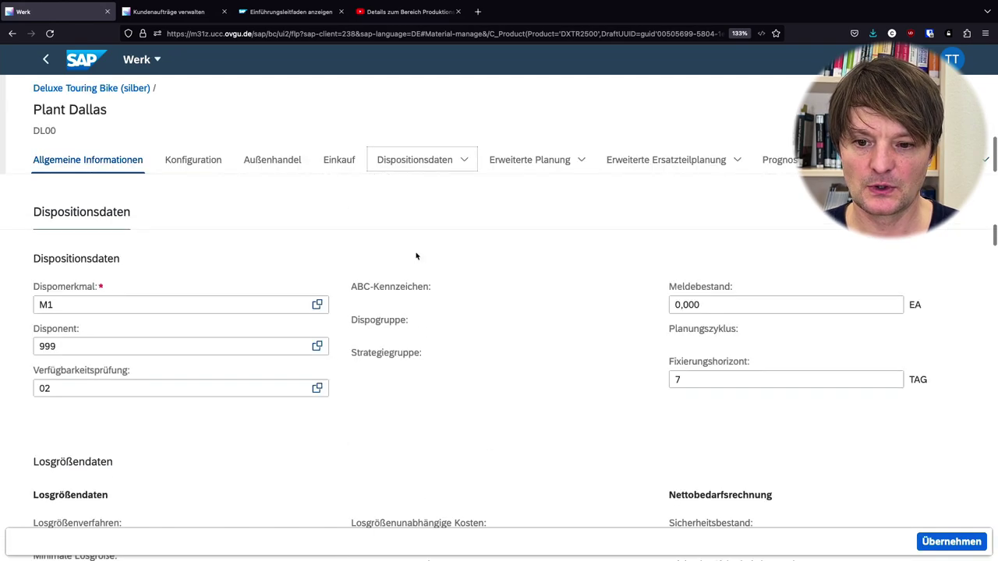
pyautogui.click(635, 290)
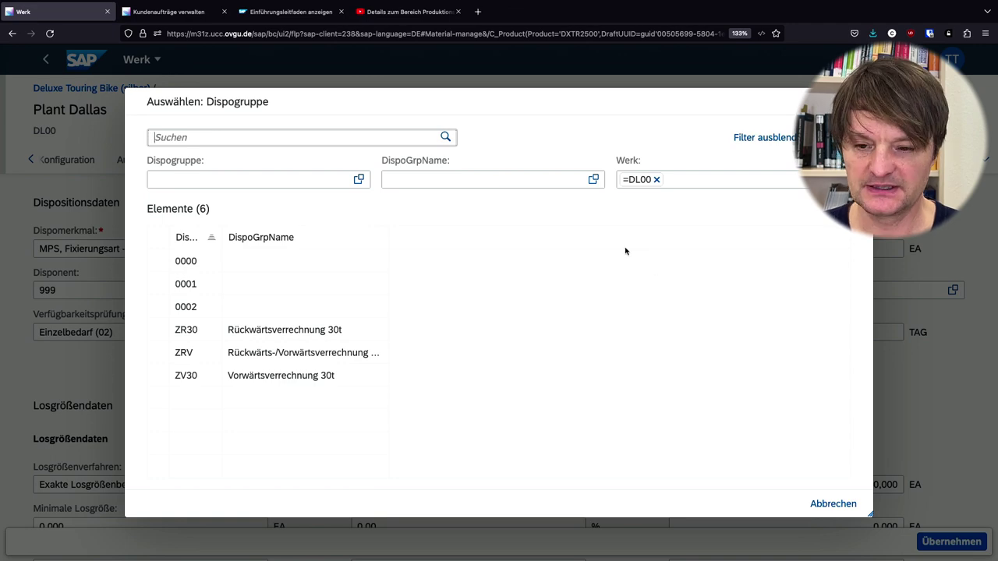
pyautogui.click(833, 503)
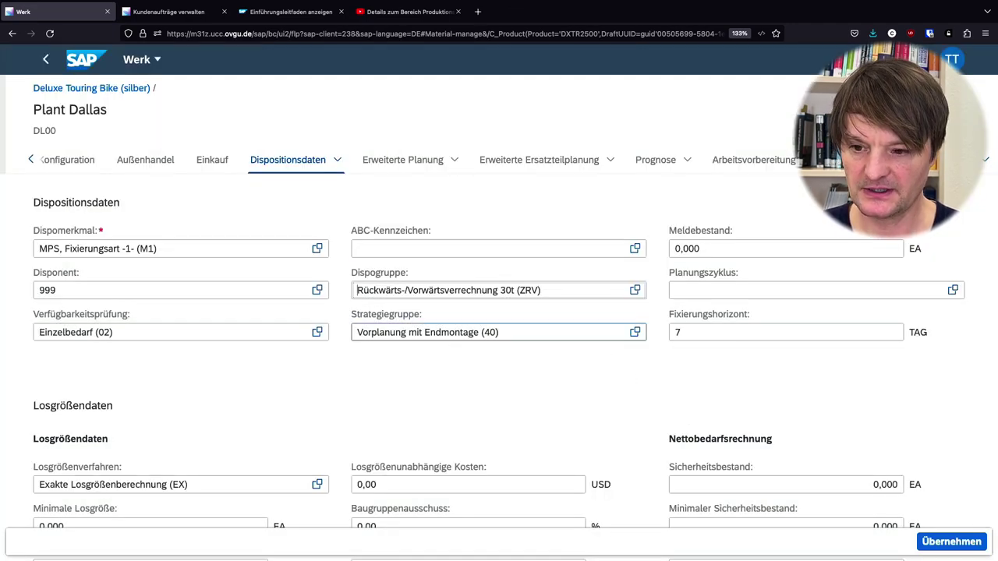
pyautogui.click(267, 221)
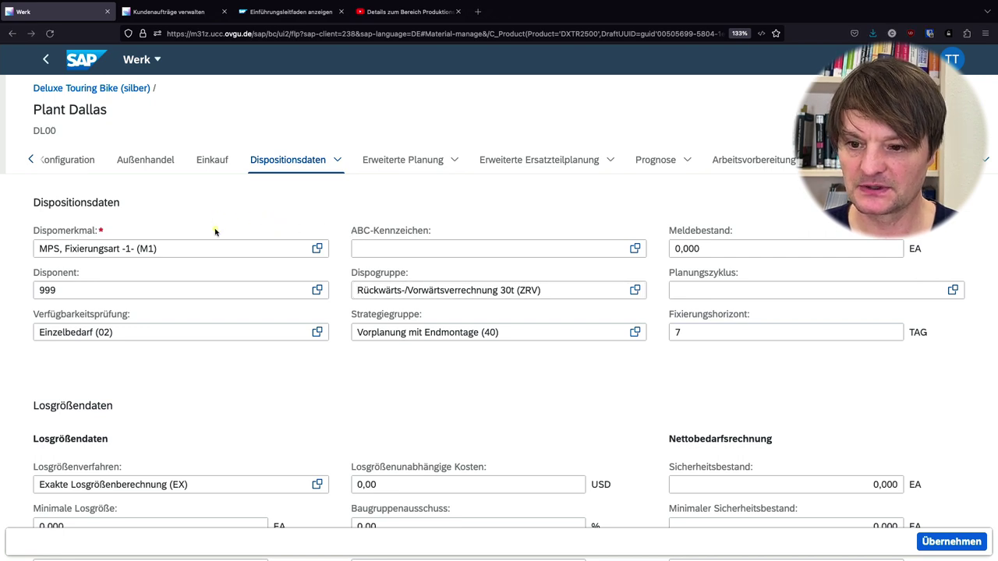
pyautogui.moveTo(144, 206); pyautogui.dragTo(136, 204)
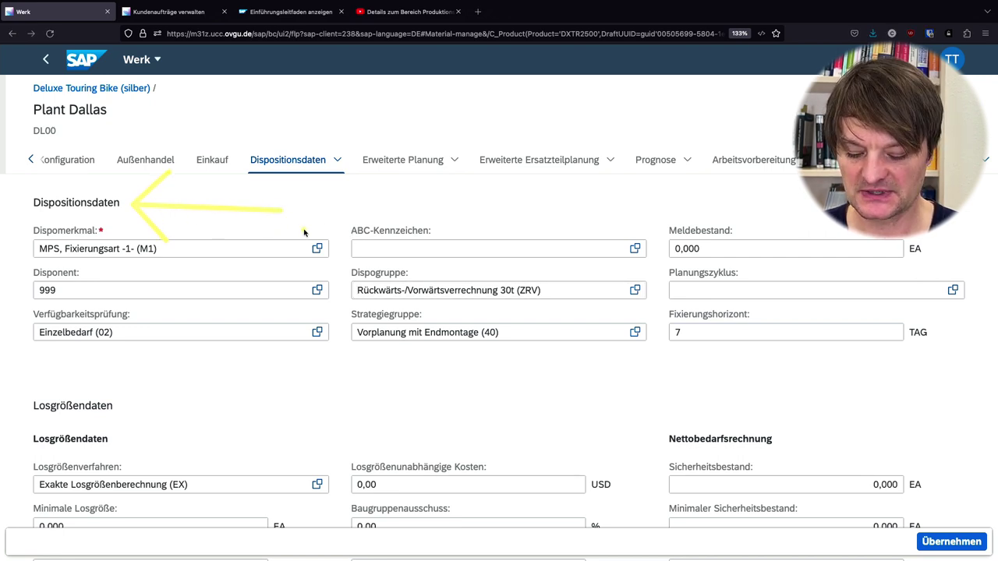
pyautogui.moveTo(336, 263)
pyautogui.mouseDown()
pyautogui.moveTo(596, 315)
pyautogui.moveTo(657, 317)
pyautogui.mouseUp()
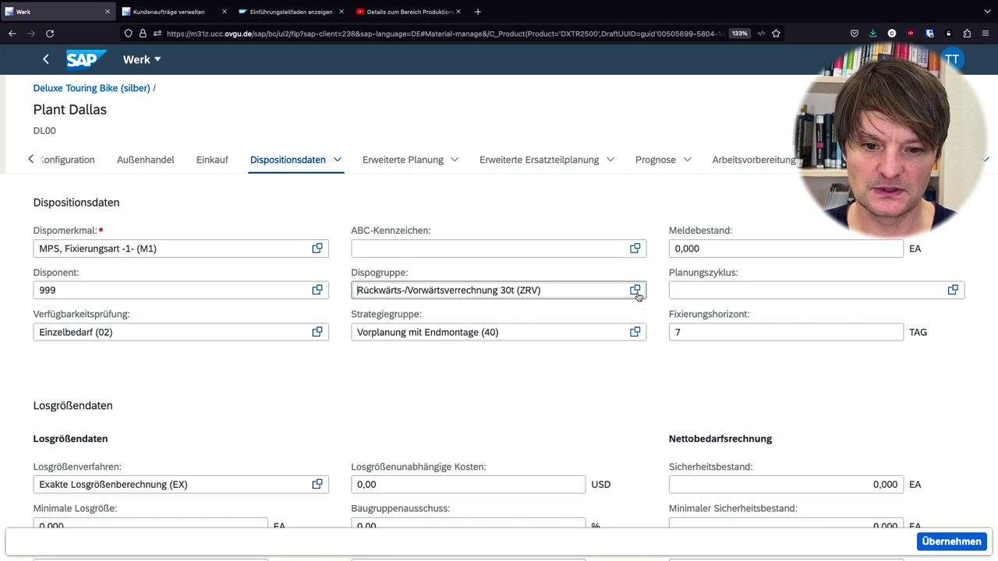
# - Set the plant's Dispogruppe to Rückwärtsverrechnung 30t (ZR30), apply the change and save the product
pyautogui.click(635, 290)
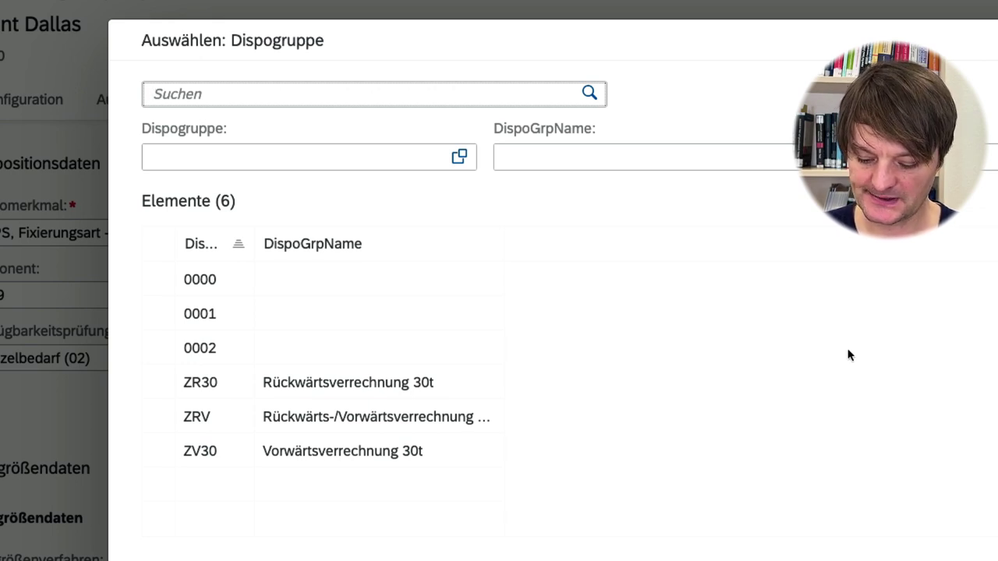
pyautogui.click(850, 356)
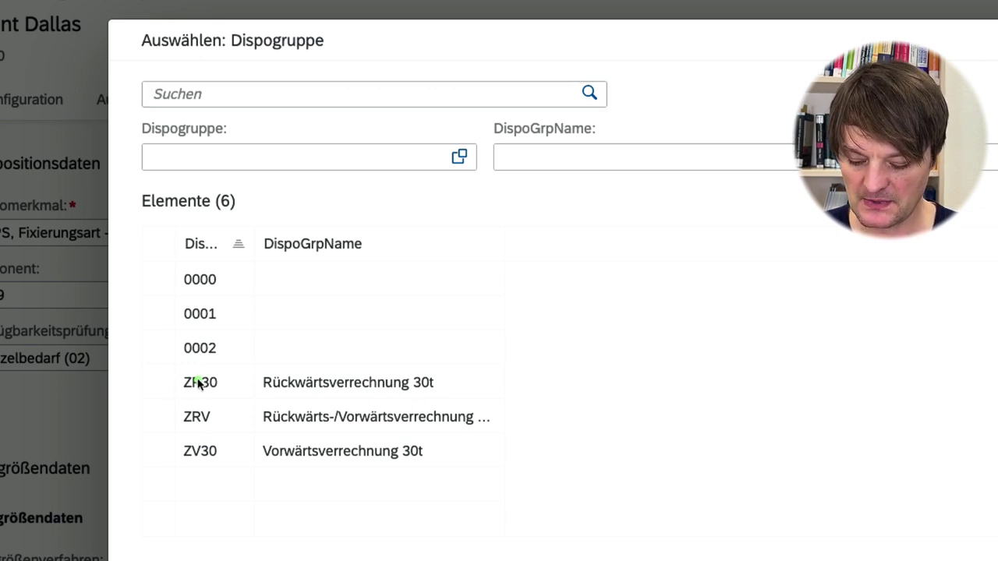
pyautogui.moveTo(448, 382); pyautogui.dragTo(709, 380)
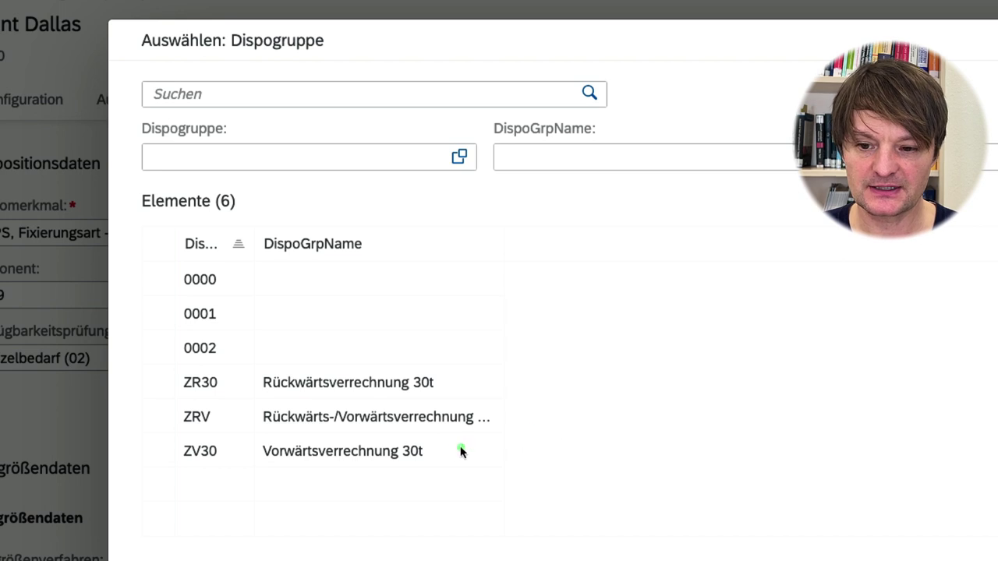
pyautogui.moveTo(445, 452); pyautogui.dragTo(657, 453)
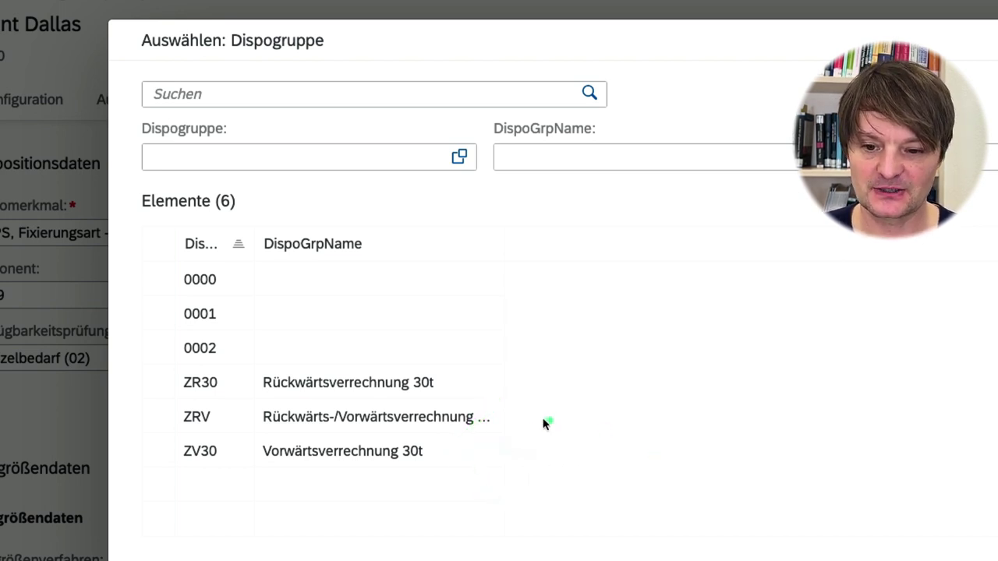
pyautogui.moveTo(513, 415); pyautogui.dragTo(694, 419)
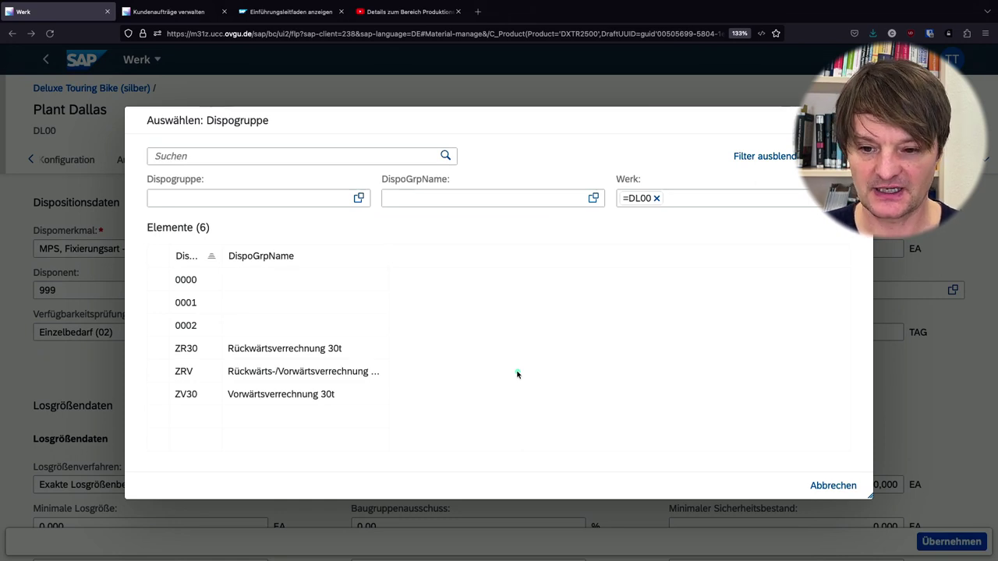
pyautogui.click(310, 348)
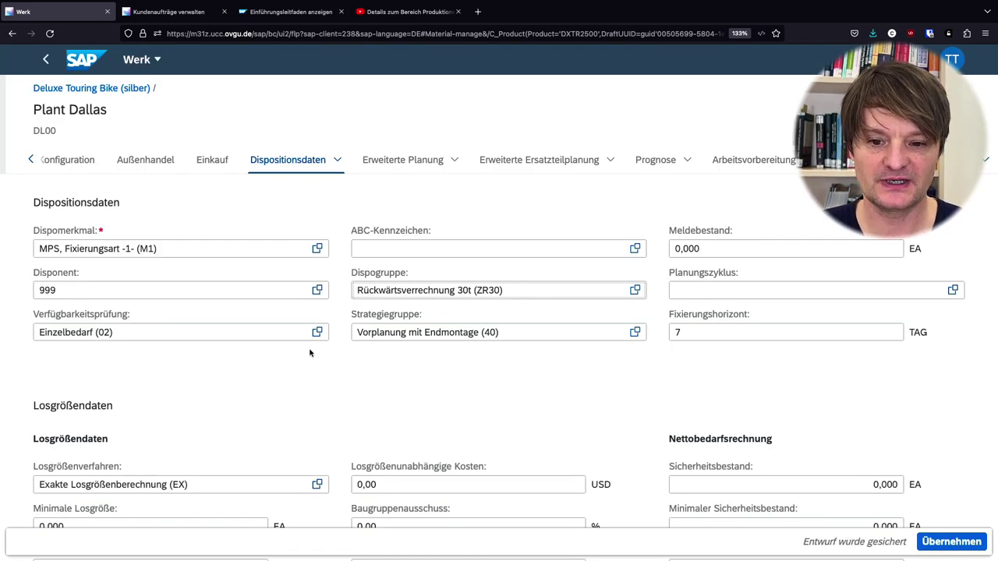
pyautogui.click(939, 541)
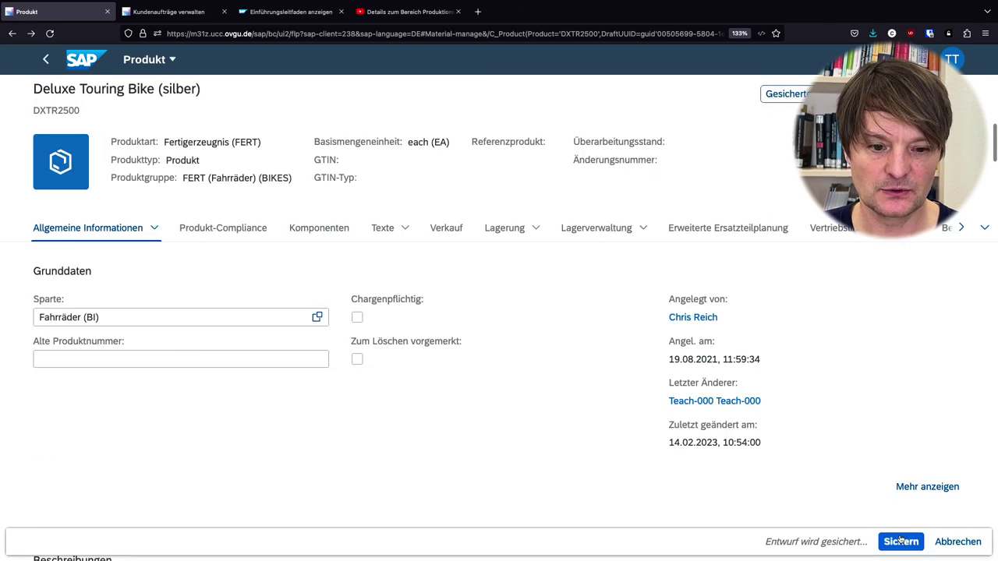
pyautogui.click(902, 545)
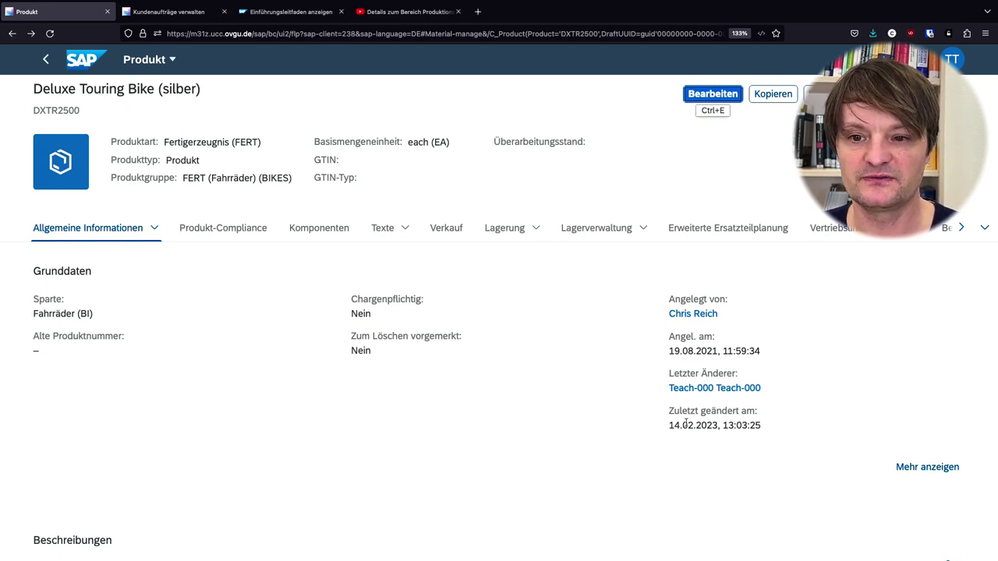
# - In the Einführungsleitfaden, open Verrechnungsmodus und Anpassungshorizont pflegen and examine the DL00 entries ZR30, ZRV and ZV30
pyautogui.click(300, 12)
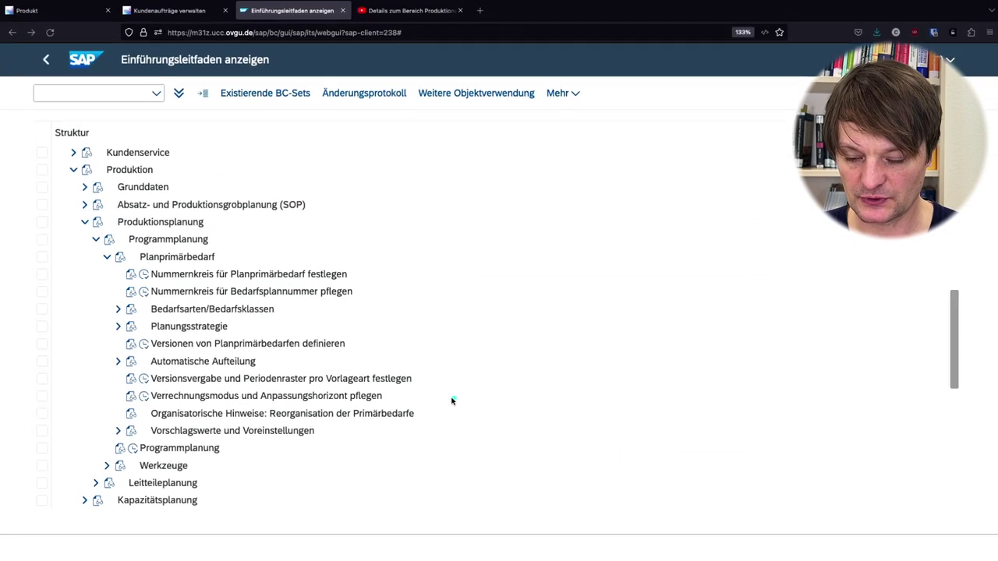
pyautogui.click(143, 396)
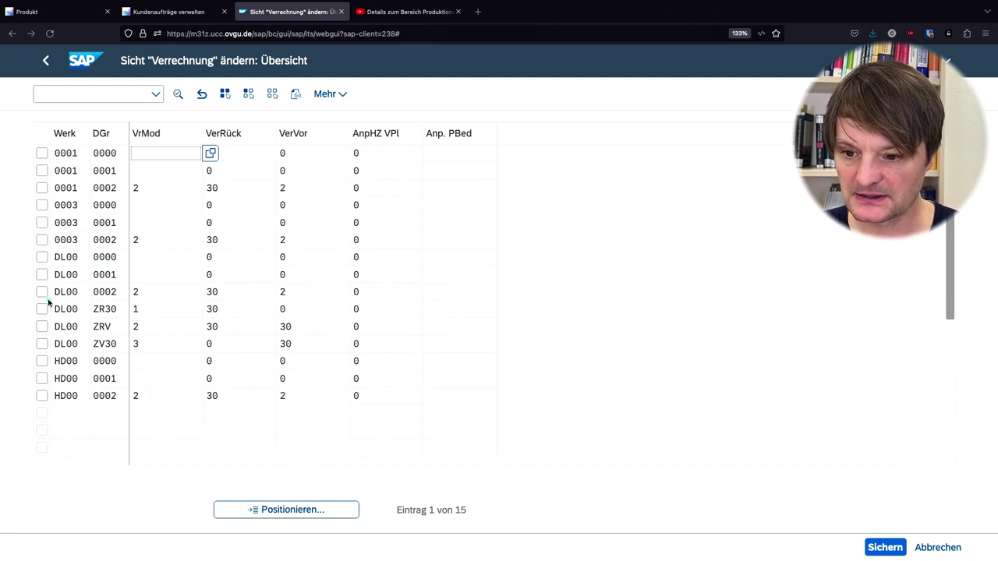
pyautogui.moveTo(35, 301); pyautogui.dragTo(464, 358)
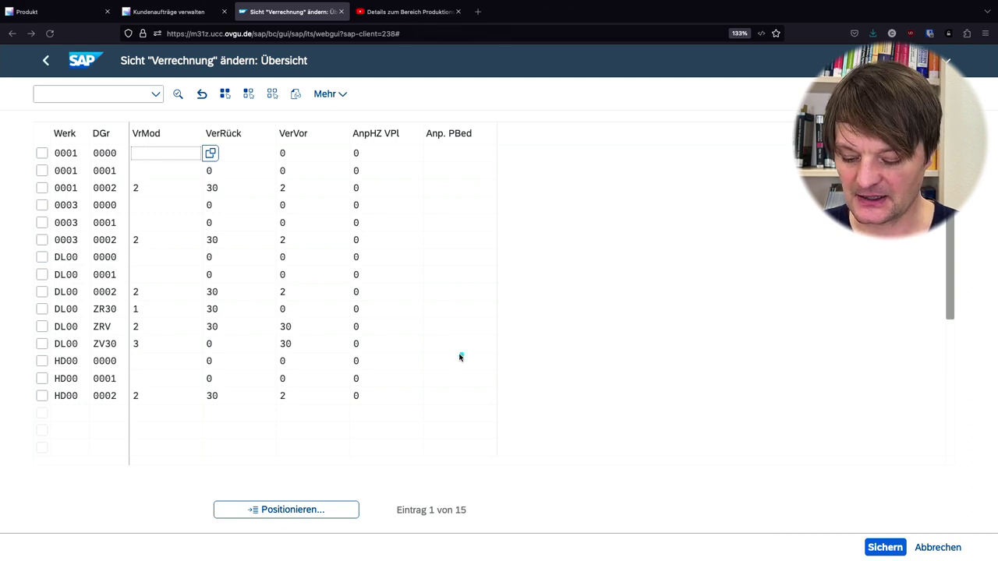
# - Open the details of Dispogruppe ZR30 in plant DL00 and examine its Verrechnungsmodus and backward interval
pyautogui.click(115, 312)
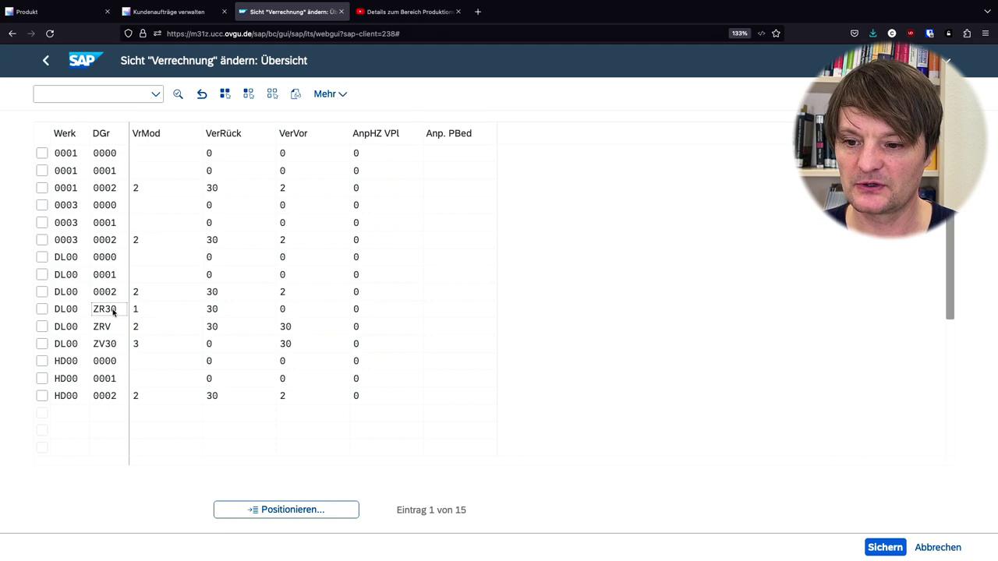
pyautogui.doubleClick(107, 311)
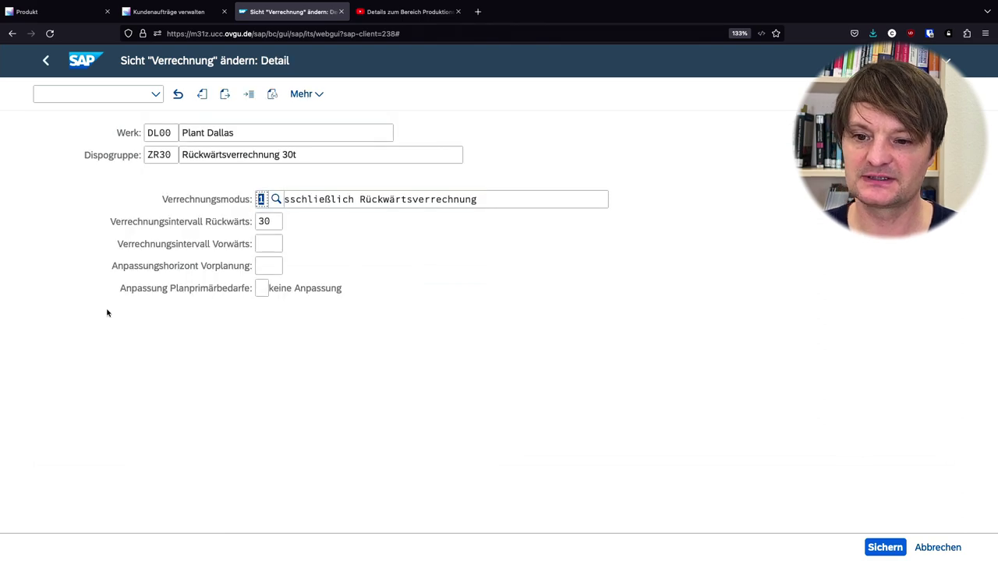
pyautogui.click(495, 201)
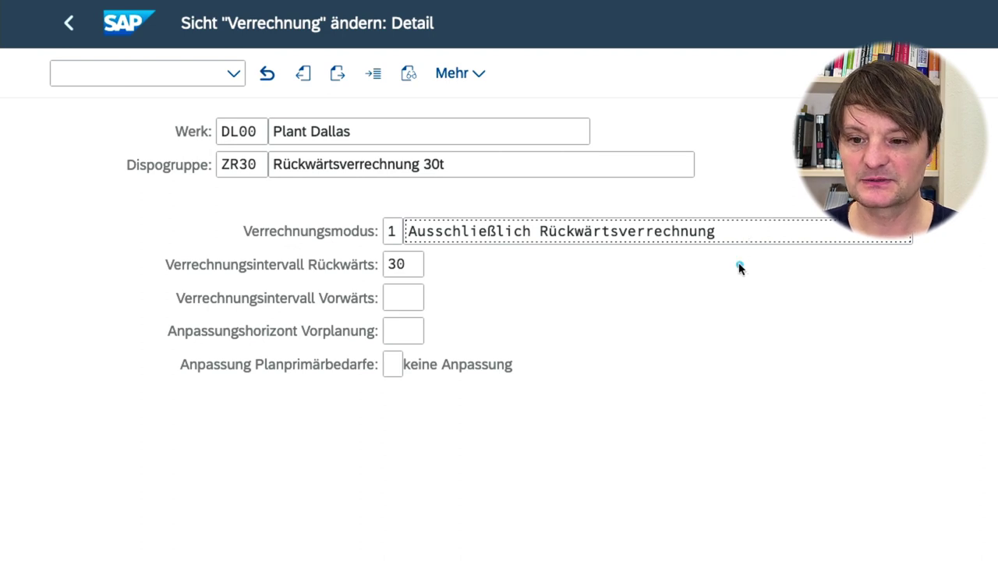
pyautogui.moveTo(234, 213)
pyautogui.mouseDown()
pyautogui.moveTo(644, 268)
pyautogui.moveTo(918, 256)
pyautogui.mouseUp()
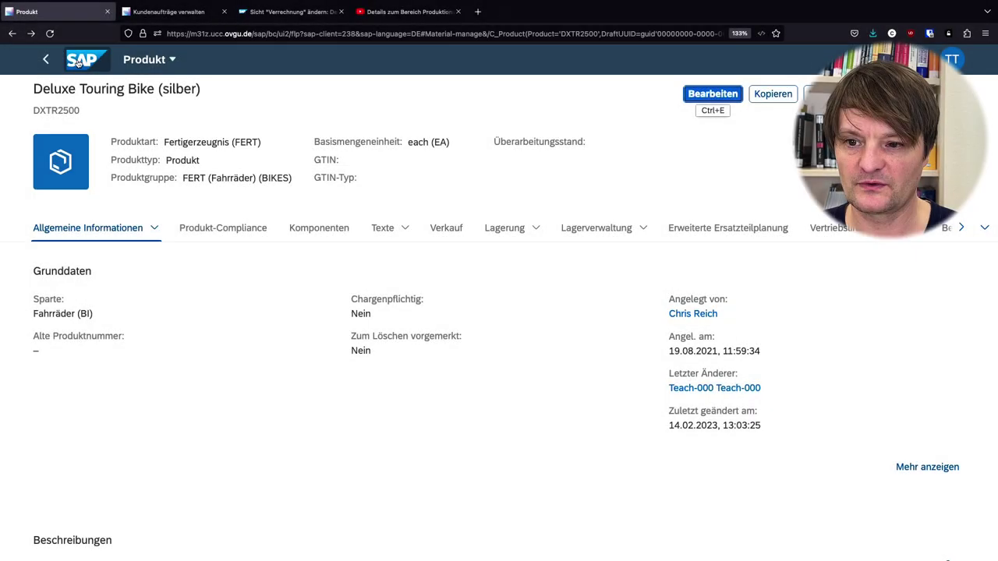
# - Return to the product tab, open Materialdeckung ermitteln and check the Bedarfs-/Bestandsliste of material DXTR2500
pyautogui.click(78, 63)
pyautogui.click(231, 89)
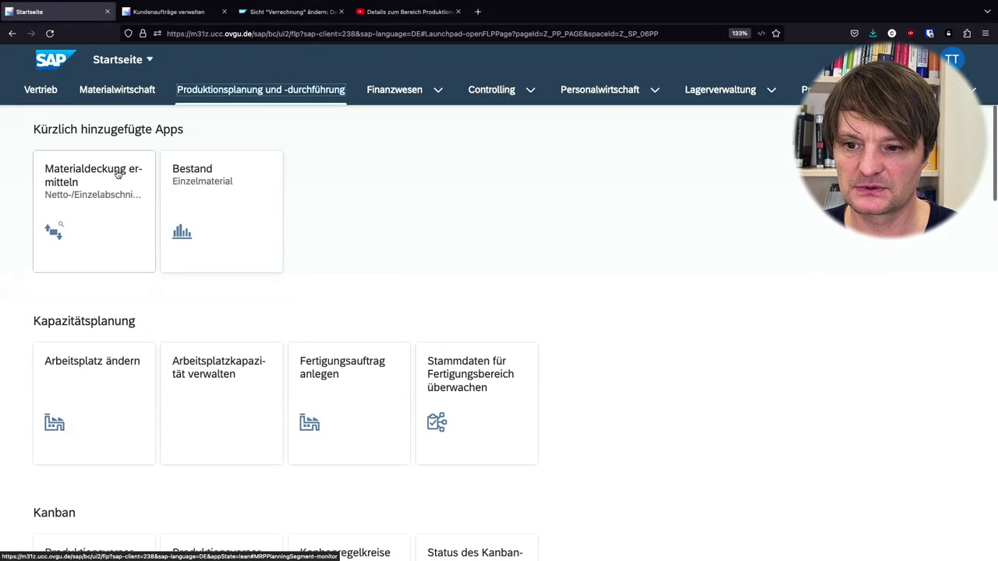
pyautogui.click(117, 173)
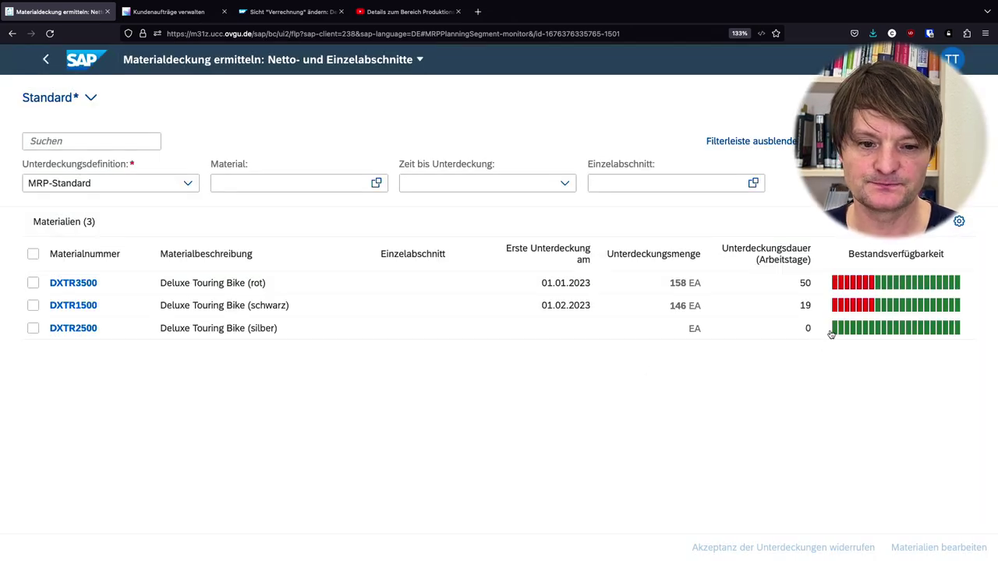
pyautogui.click(833, 331)
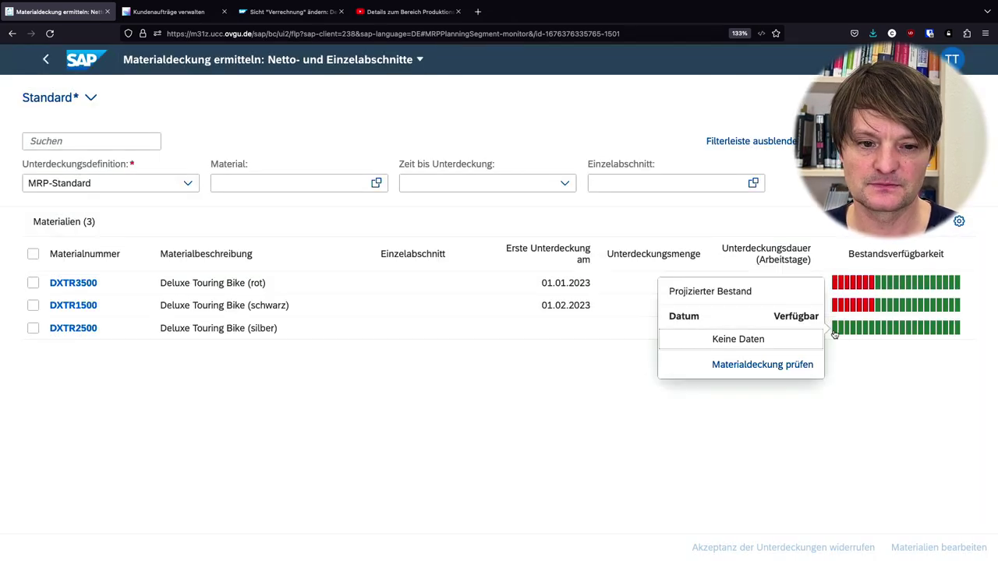
pyautogui.click(805, 367)
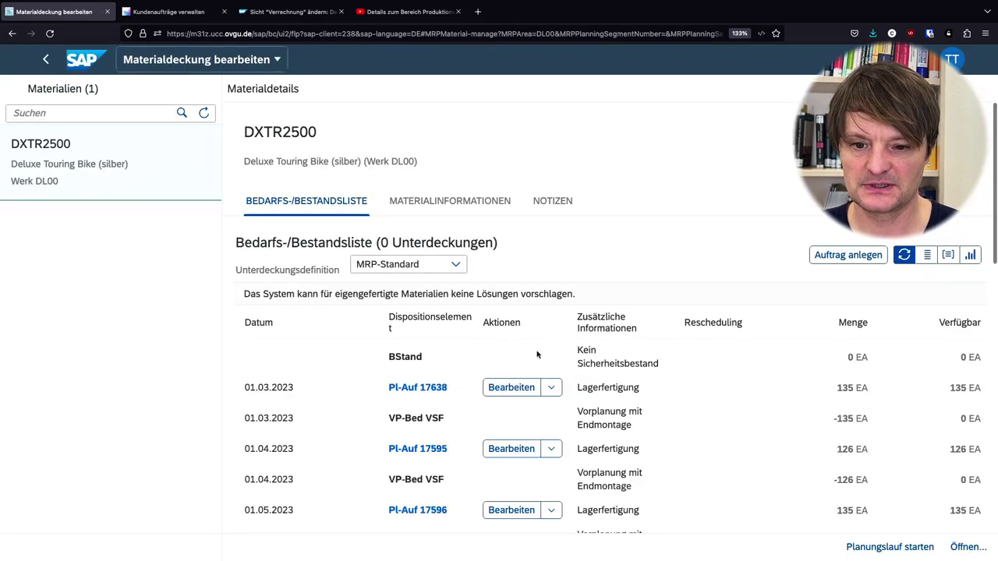
pyautogui.scroll(-3, 537, 355)
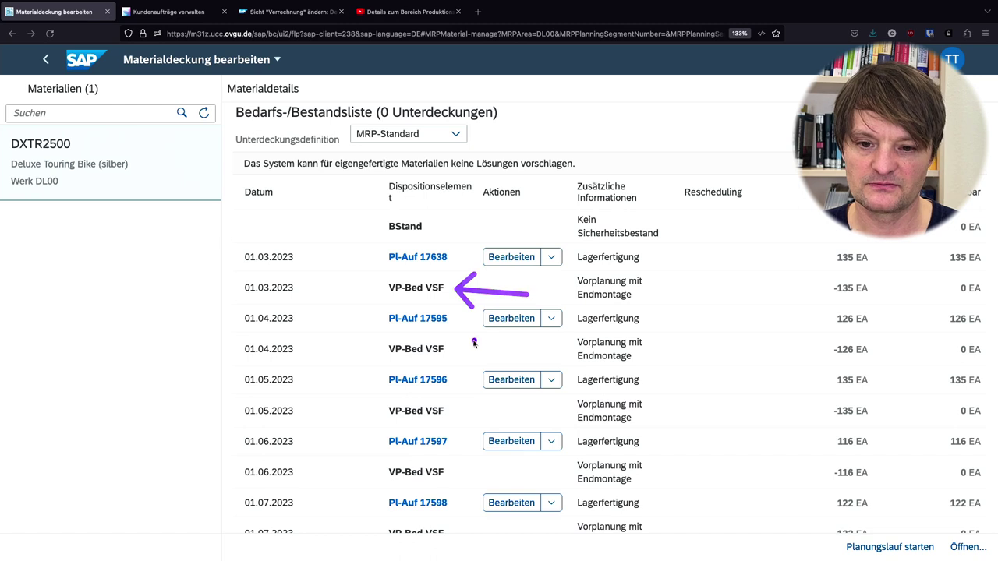
# - Examine the monthly planned orders and the VP-Bed VSF forecast requirements with their quantities in the Bedarfs-/Bestandsliste
pyautogui.moveTo(474, 343); pyautogui.dragTo(555, 346)
pyautogui.moveTo(474, 409); pyautogui.dragTo(528, 411)
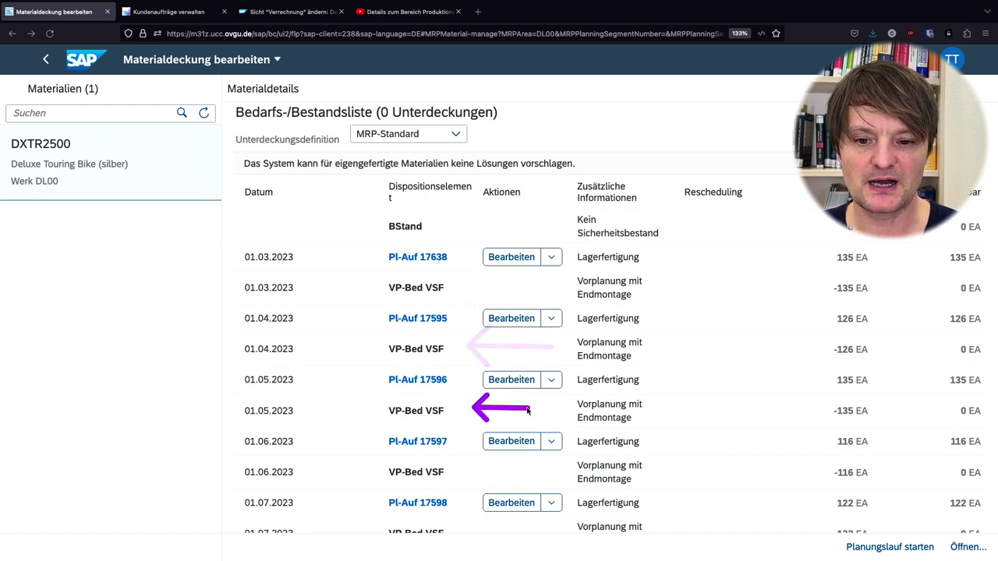
pyautogui.moveTo(460, 258); pyautogui.dragTo(495, 257)
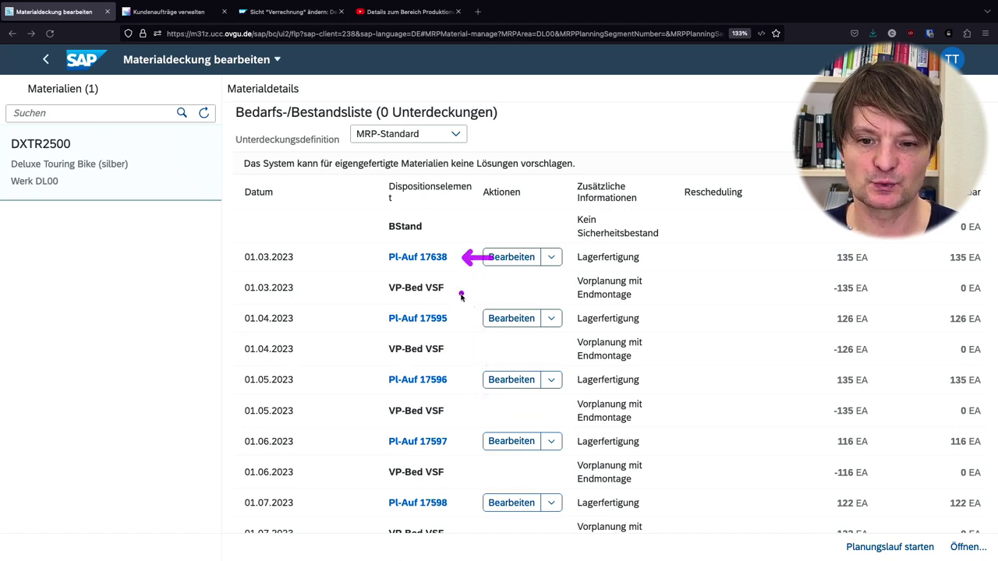
pyautogui.moveTo(457, 325); pyautogui.dragTo(485, 325)
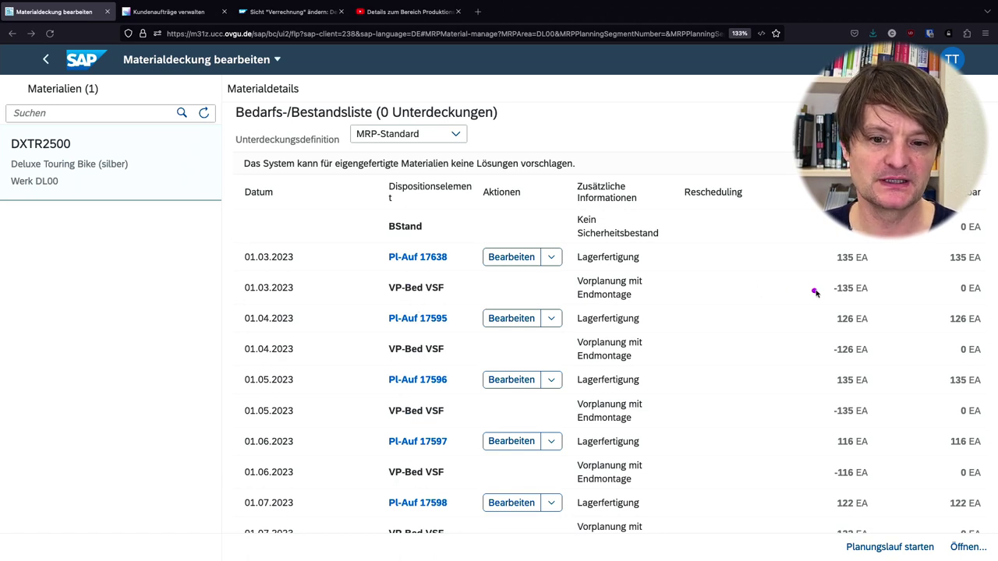
pyautogui.moveTo(828, 292); pyautogui.dragTo(762, 299)
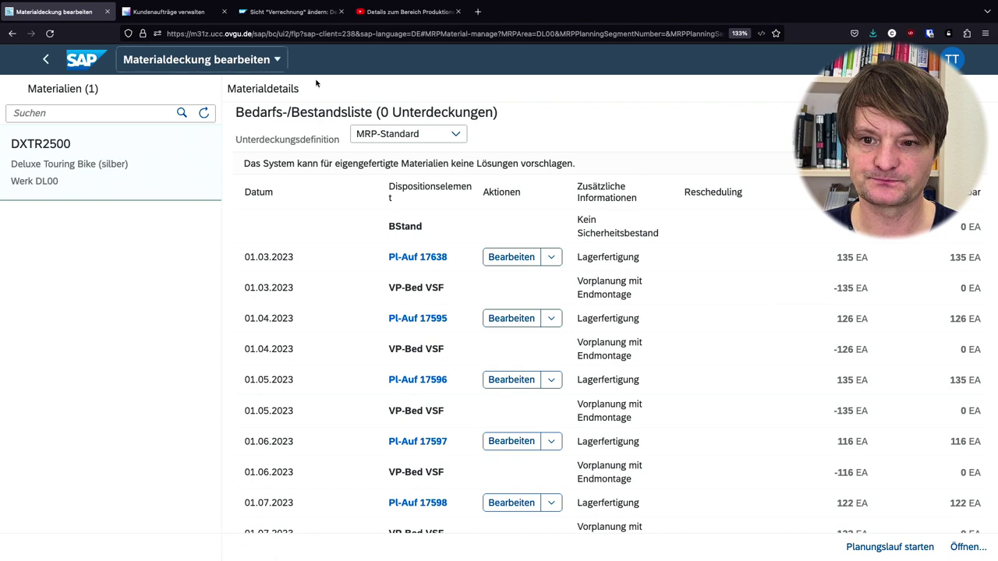
# - In Kundenaufträge verwalten, start creating a sales order with Auftragsart TA and enter the Auftraggeber's customer number
pyautogui.click(196, 17)
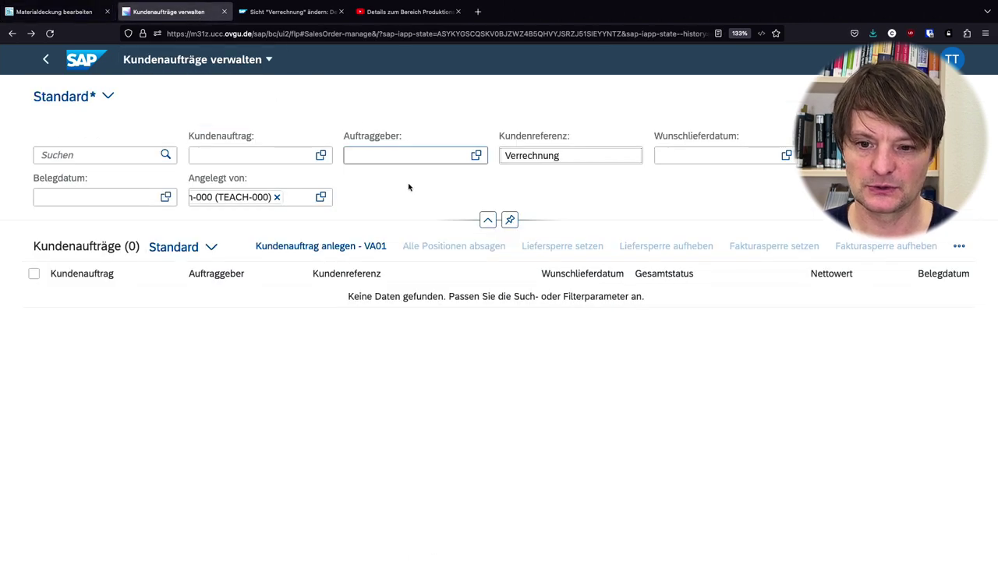
pyautogui.click(341, 251)
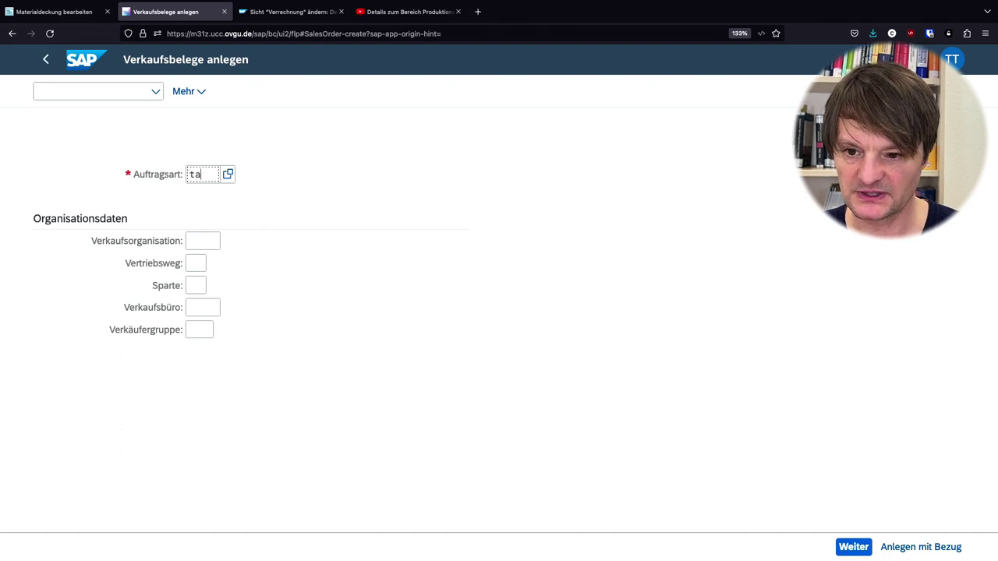
pyautogui.write('ta')
pyautogui.press('Return')
pyautogui.write('125000')
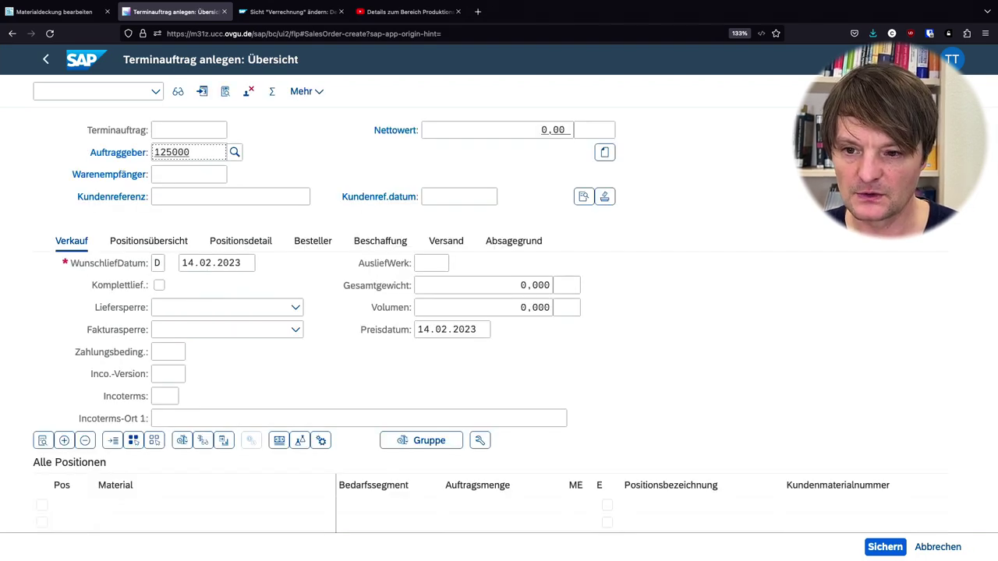
# - Set the Kundenreferenz to Demo Verrechnung 1 and choose the sales area US West / Großhandel / Fahrräder (UW00, WH, BI)
pyautogui.press('Tab')
pyautogui.press('Tab')
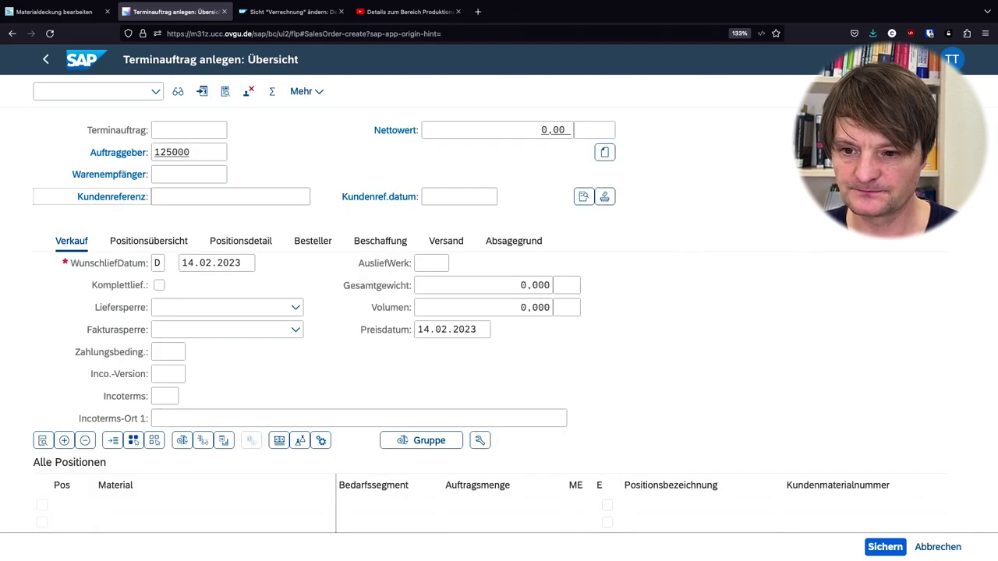
pyautogui.write('Demo V')
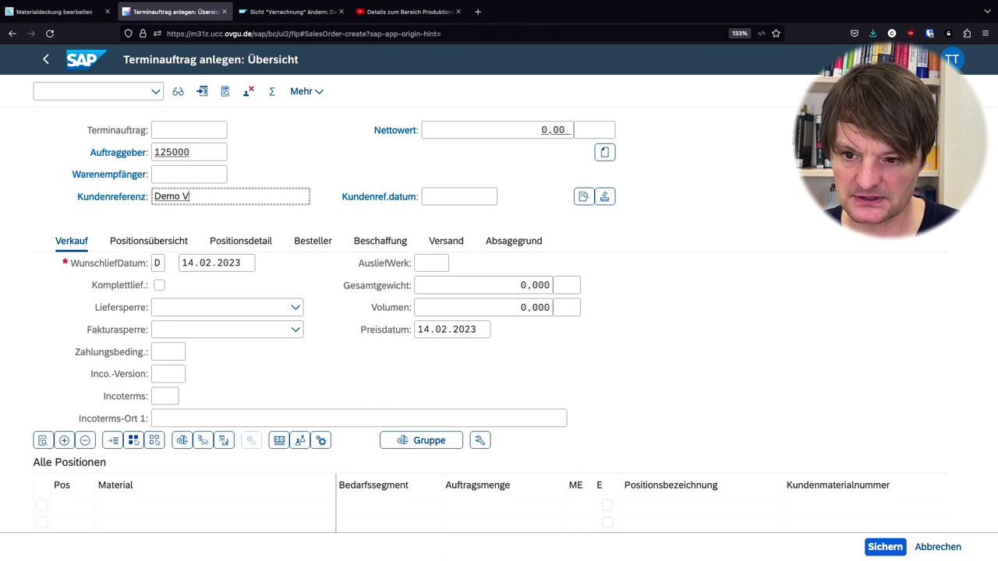
pyautogui.write('errechnung')
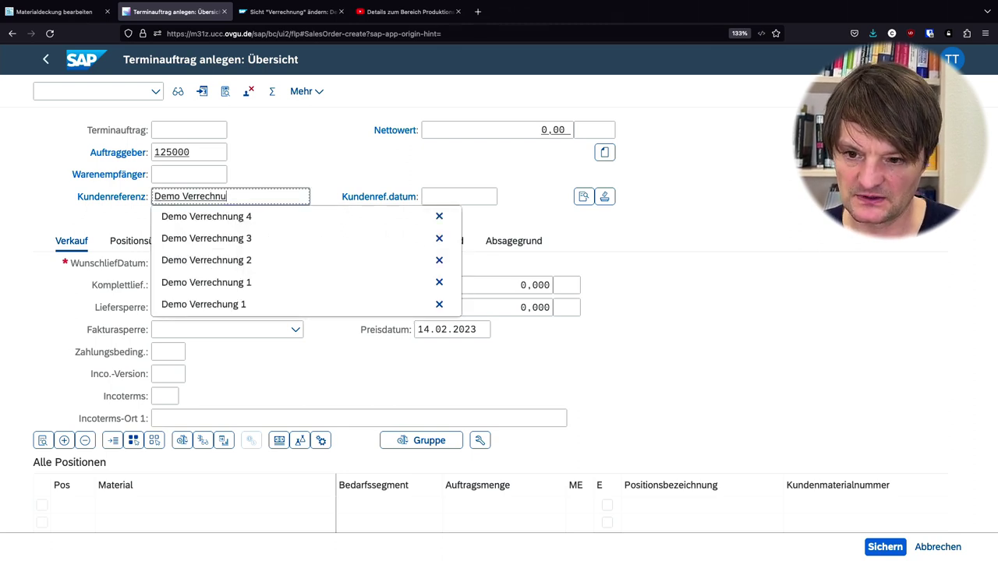
pyautogui.press('Down')
pyautogui.press('Down')
pyautogui.press('Down')
pyautogui.press('Down')
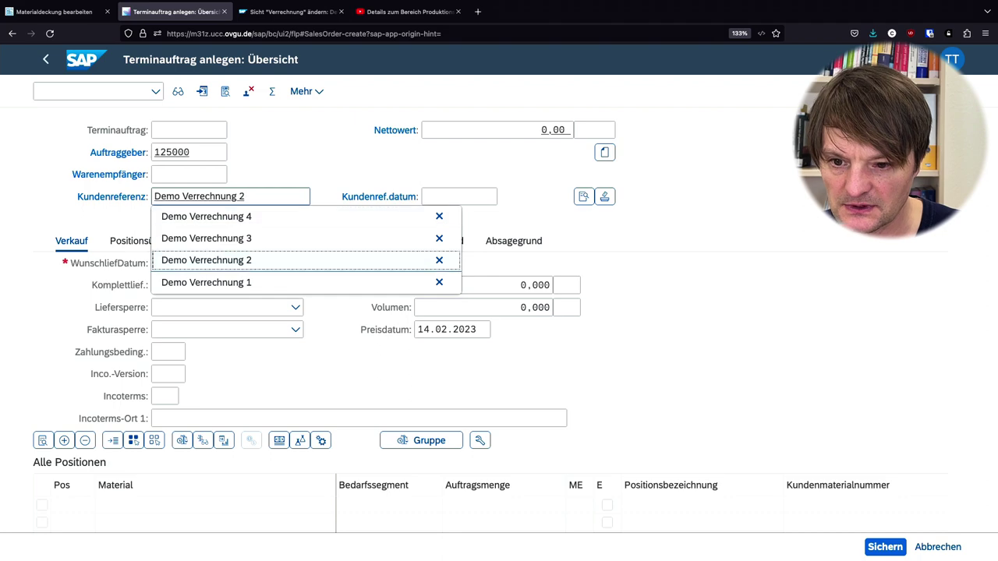
pyautogui.press('Return')
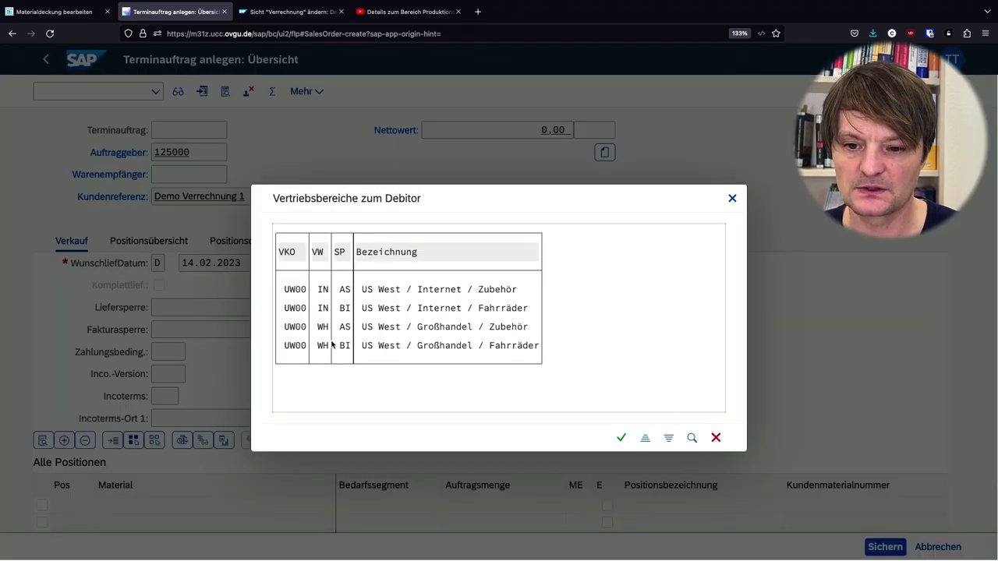
pyautogui.doubleClick(305, 348)
# - Set the order's Wunschlieferdatum to 15.03.2023 and accept the redetermination of the billing date
pyautogui.click(191, 262)
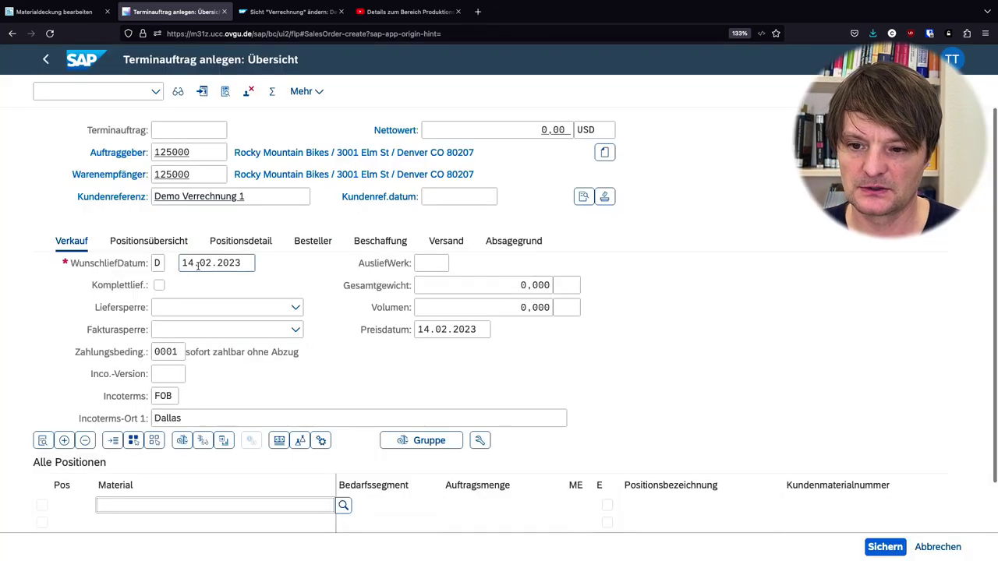
pyautogui.press('BackSpace')
pyautogui.write('5')
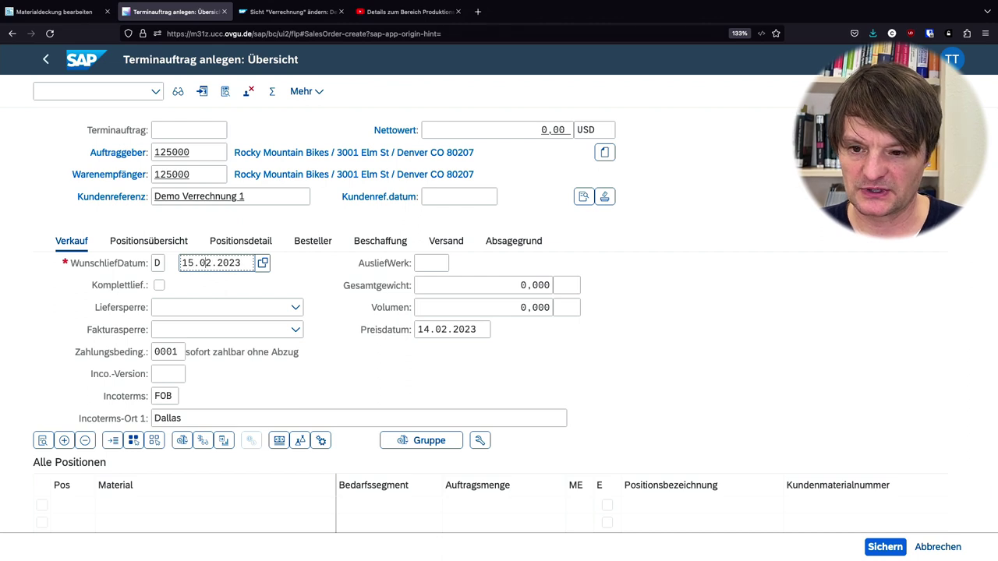
pyautogui.press('BackSpace')
pyautogui.write('3')
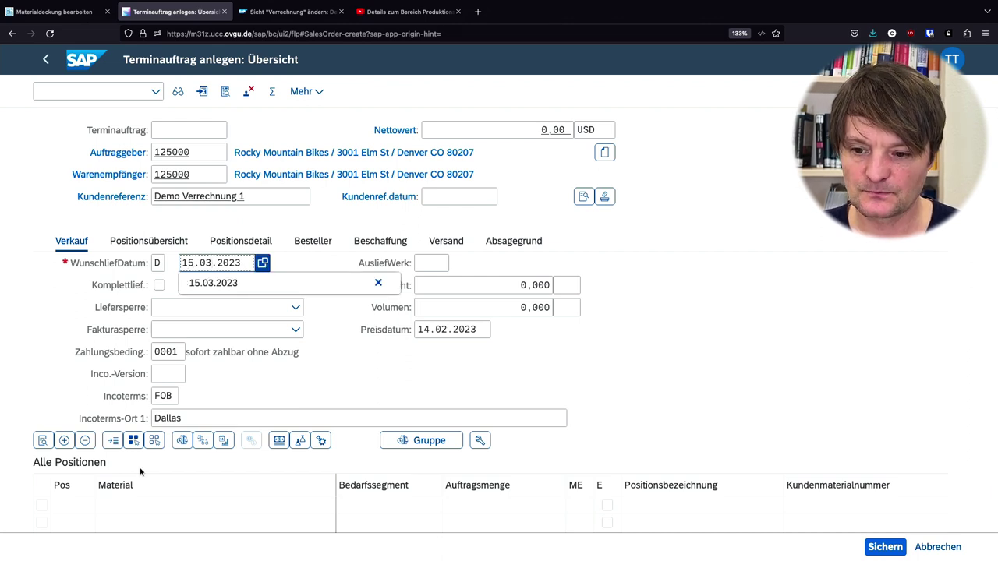
pyautogui.click(139, 502)
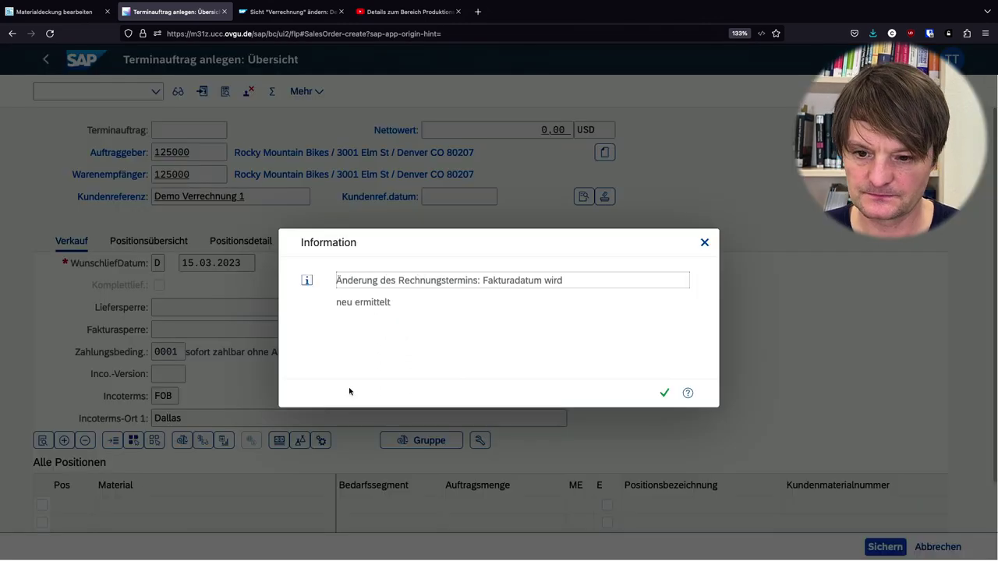
pyautogui.press('Return')
# - Add an order item for material DXTR2500 with an Auftragsmenge of 50 and save the Terminauftrag
pyautogui.write('d')
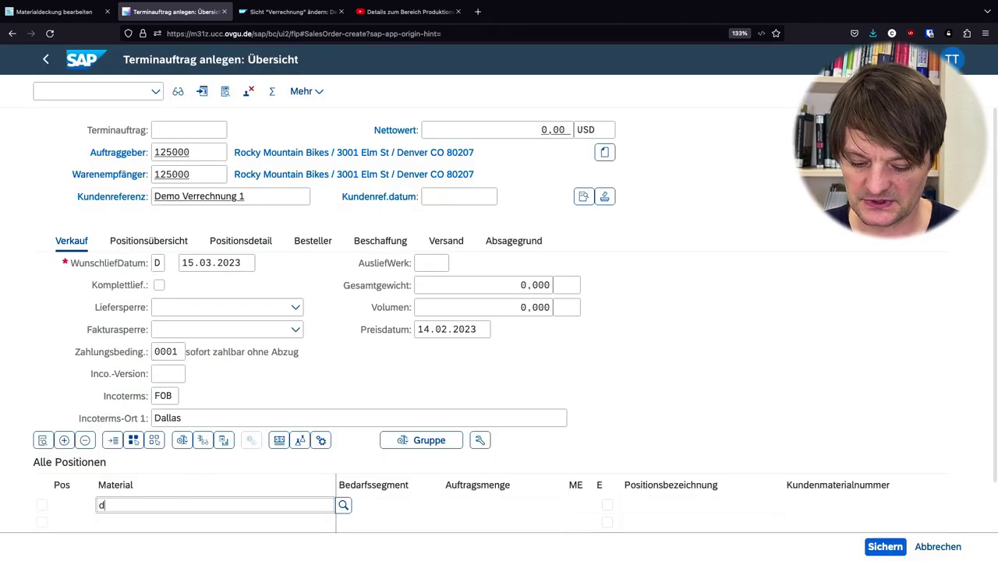
pyautogui.write('xtr25')
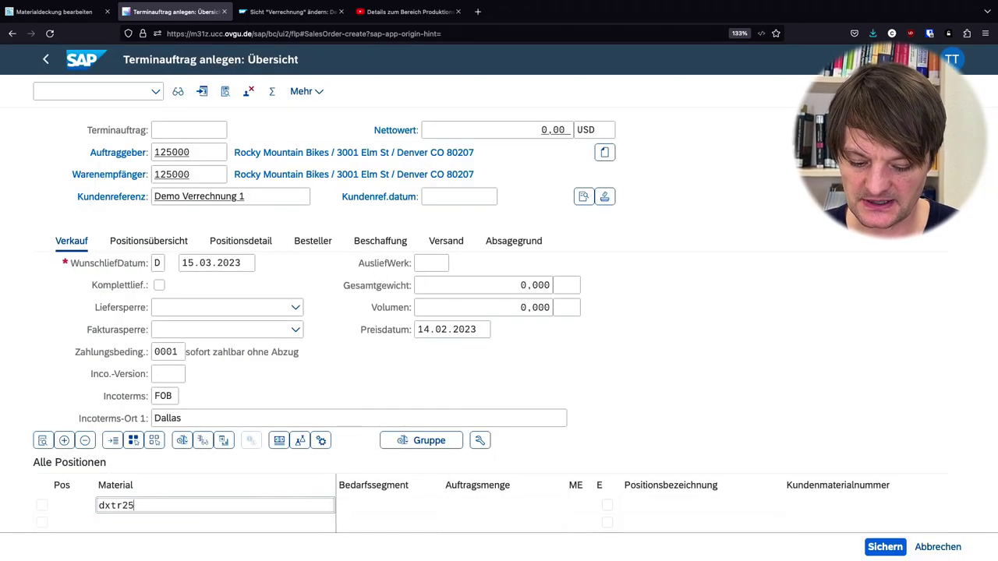
pyautogui.write('00')
pyautogui.press('Tab')
pyautogui.press('Tab')
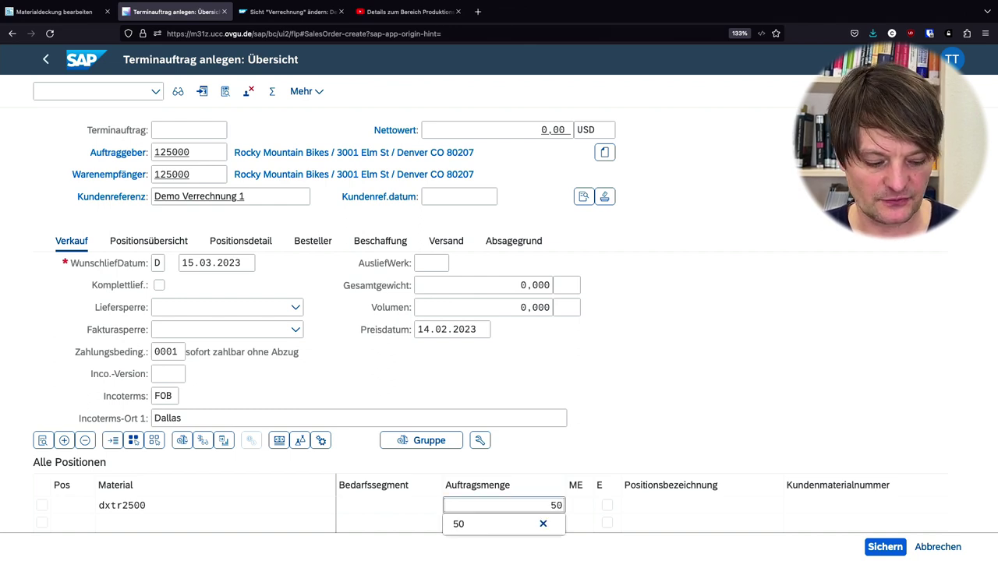
pyautogui.press('Return')
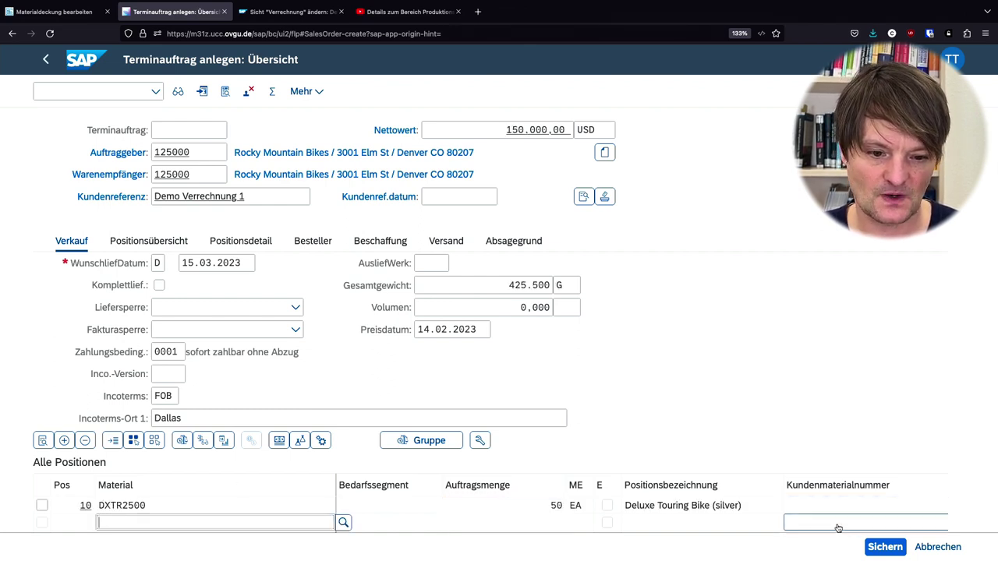
pyautogui.click(878, 547)
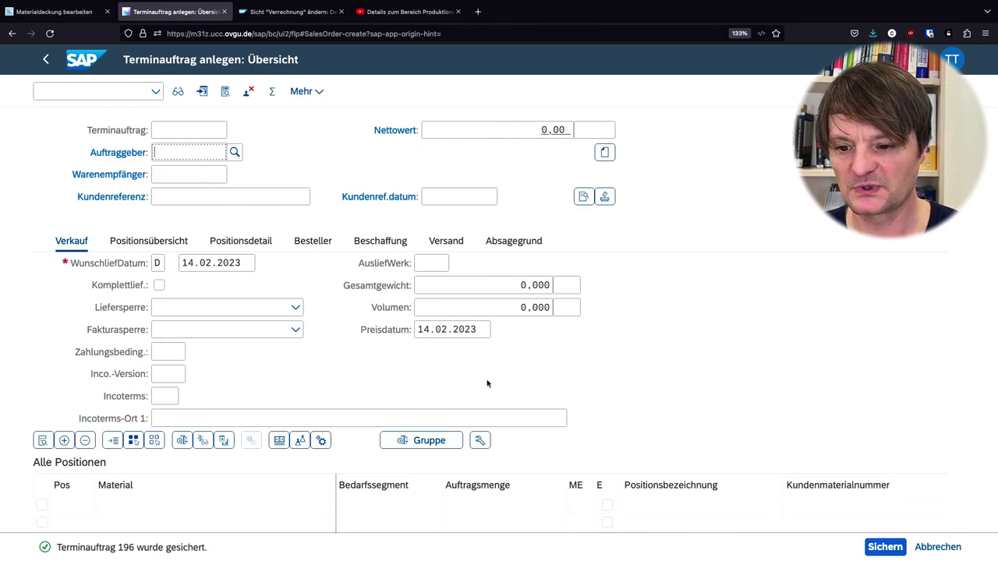
# - Return to Materialdeckung bearbeiten, refresh the Bedarfs-/Bestandsliste and compare the new customer order with the VP-Bed VSF requirement of 01.03.2023
pyautogui.click(62, 15)
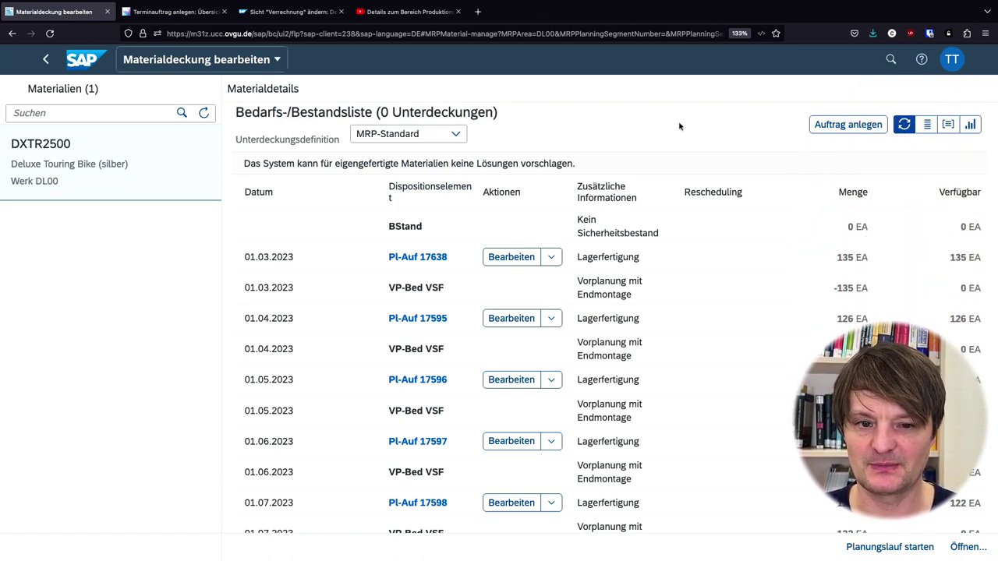
pyautogui.click(904, 126)
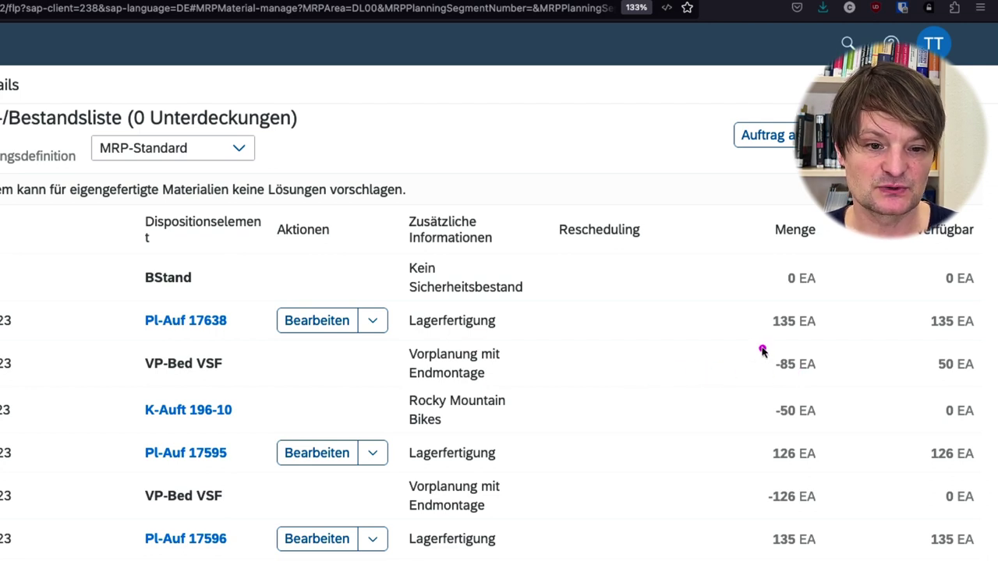
pyautogui.moveTo(760, 349); pyautogui.dragTo(835, 388)
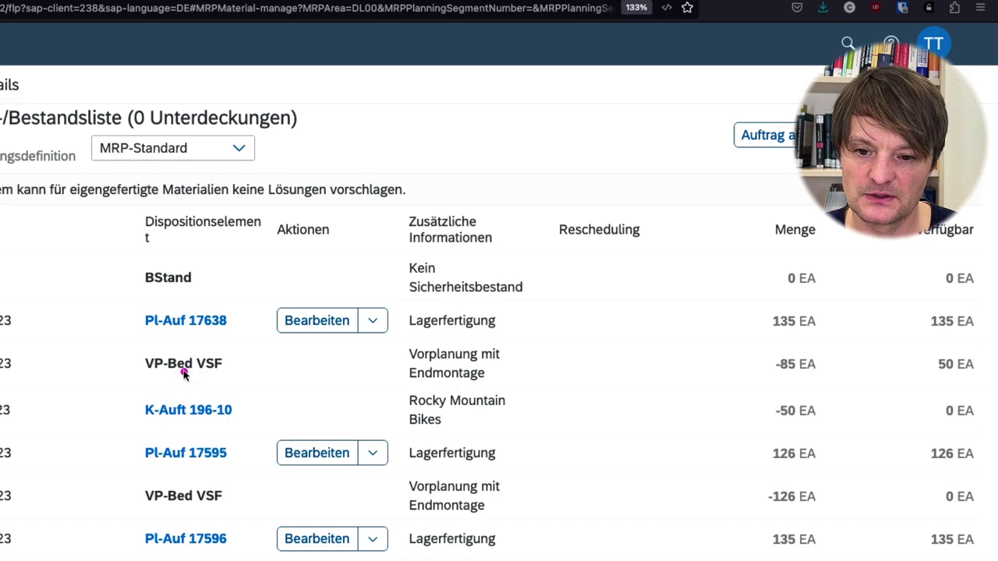
pyautogui.moveTo(195, 379); pyautogui.dragTo(196, 407)
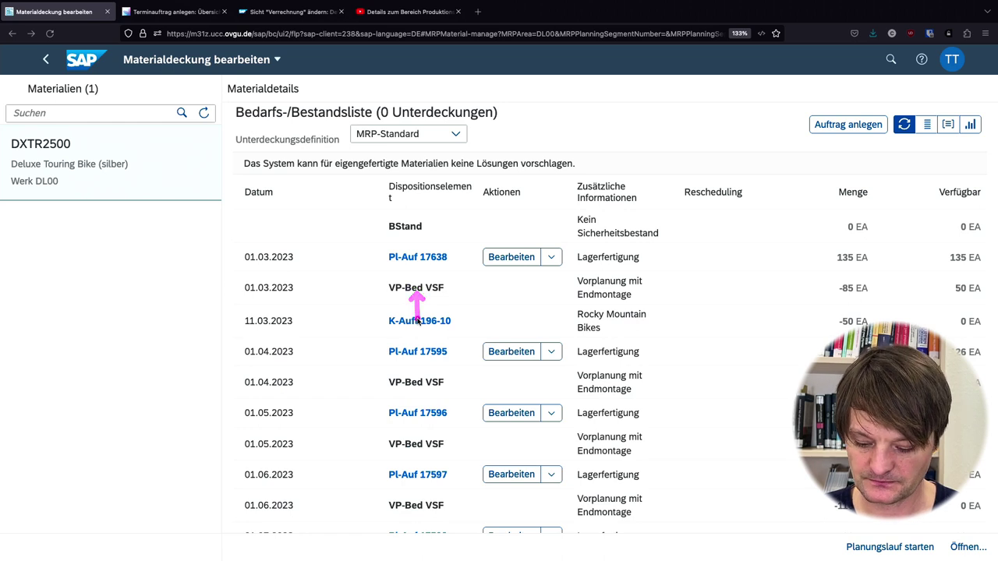
# - Display the Bedarfs-/Bestandsliste as a chart and examine the stock movements from 1 to 11 March 2023
pyautogui.click(970, 125)
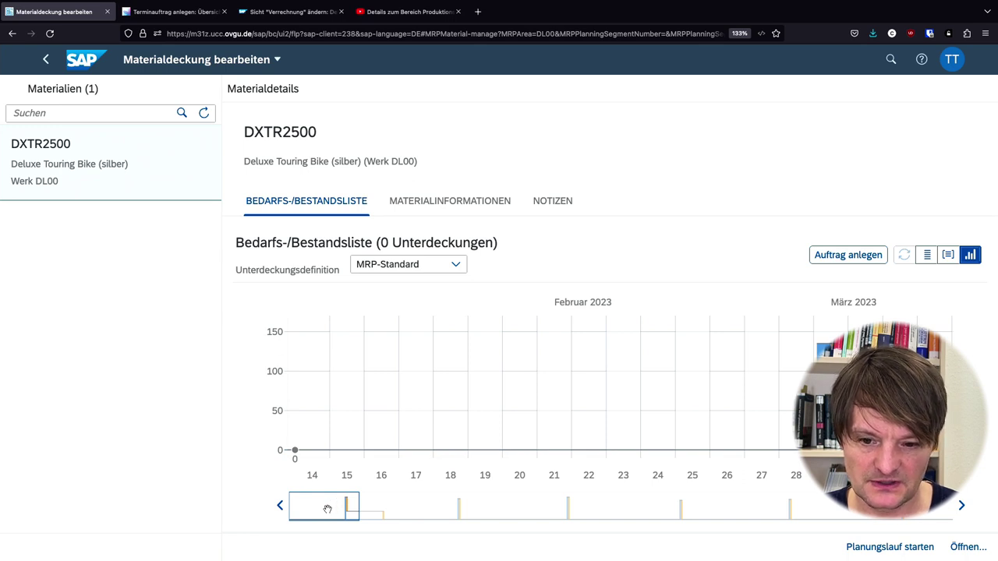
pyautogui.moveTo(323, 508); pyautogui.dragTo(345, 511)
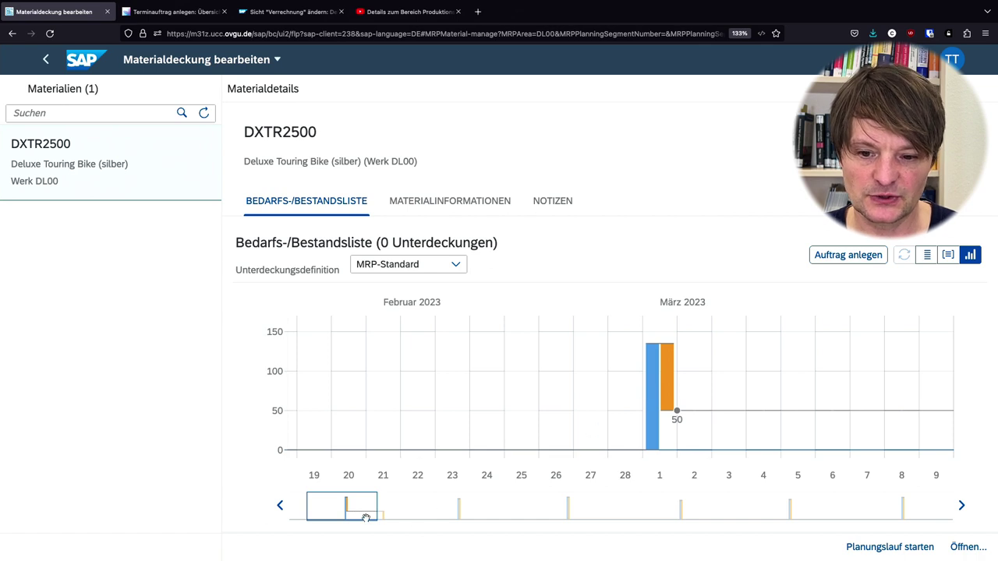
pyautogui.moveTo(365, 518); pyautogui.dragTo(380, 517)
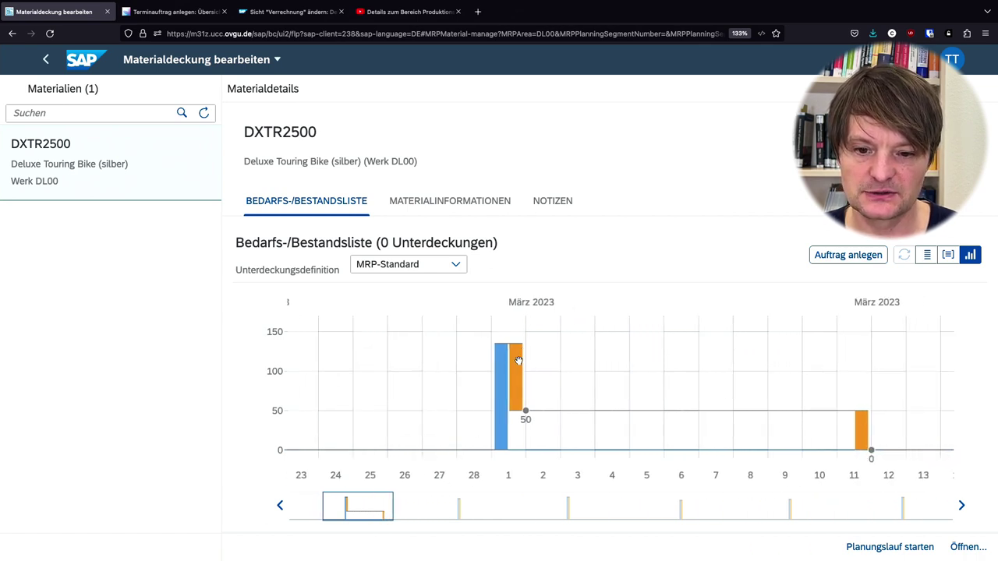
pyautogui.moveTo(517, 397)
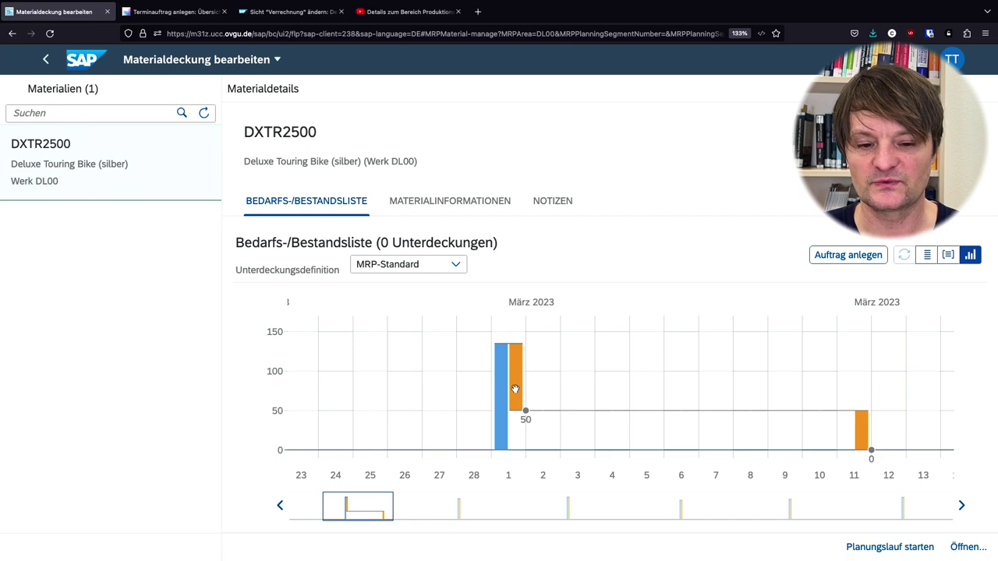
pyautogui.moveTo(377, 508); pyautogui.dragTo(388, 507)
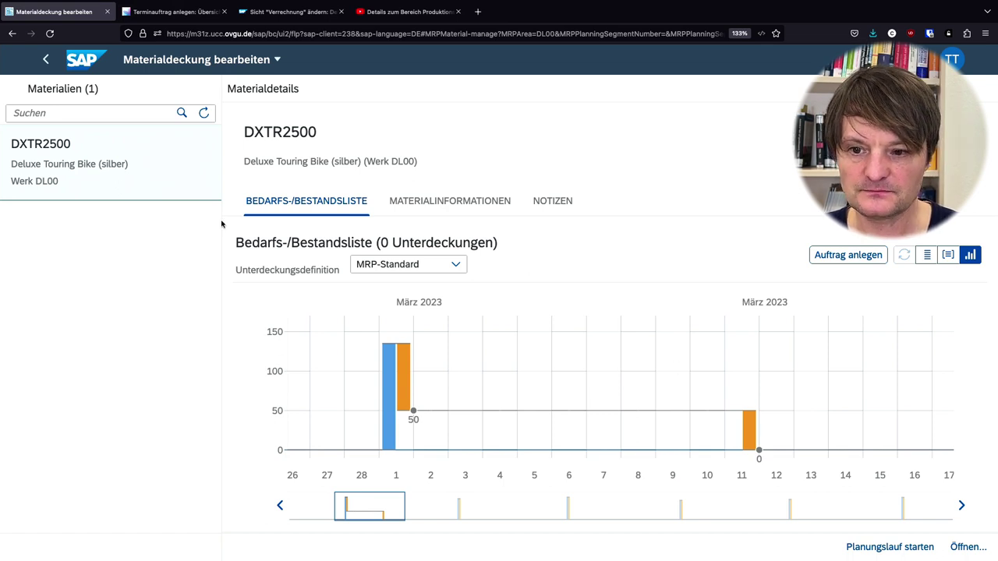
# - Switch back to the tabular list and examine the customer order of 11.03.2023 alongside the VP-Bed VSF requirement of 01.04.2023
pyautogui.click(924, 255)
pyautogui.scroll(-3, 675, 330)
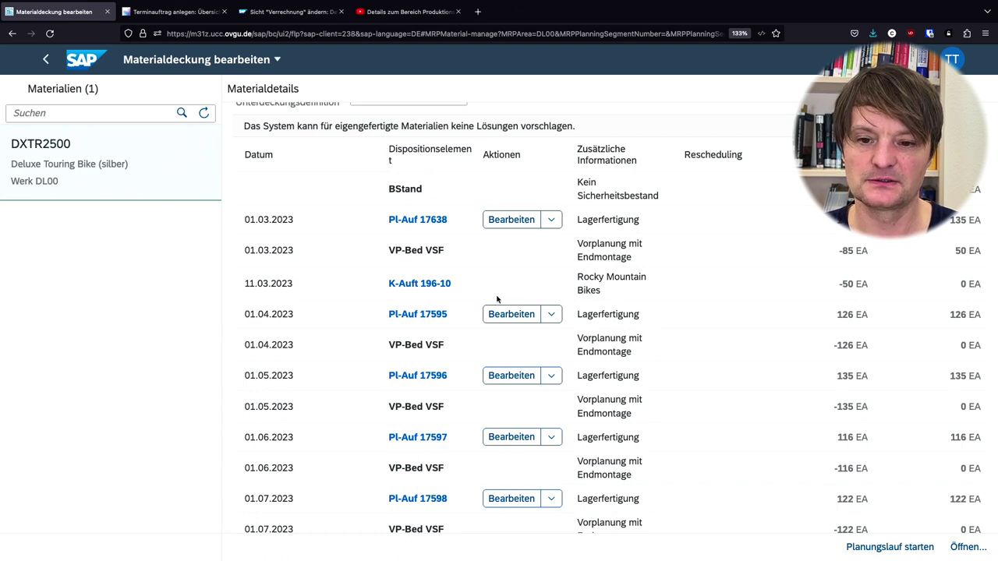
pyautogui.click(459, 286)
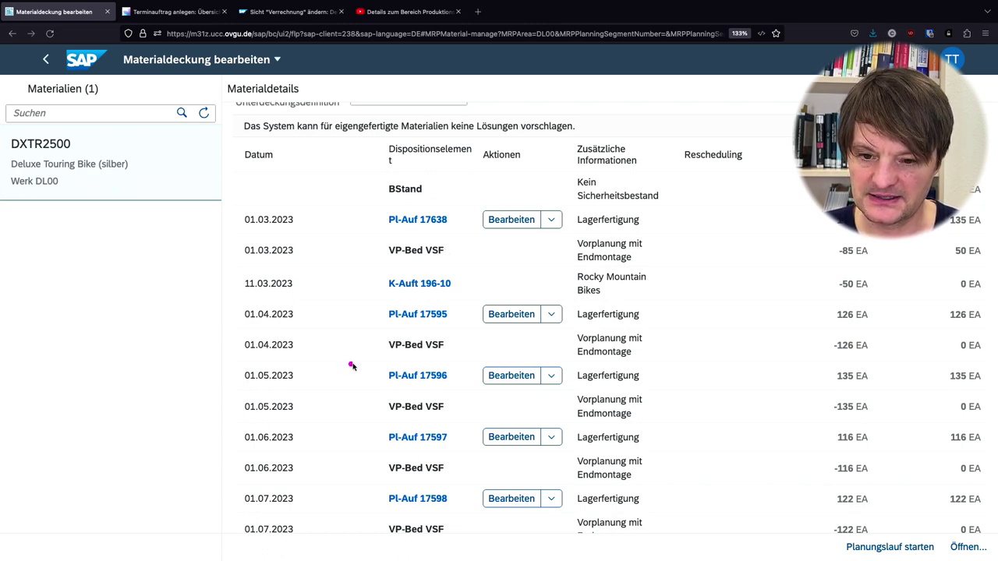
pyautogui.moveTo(414, 364); pyautogui.dragTo(504, 365)
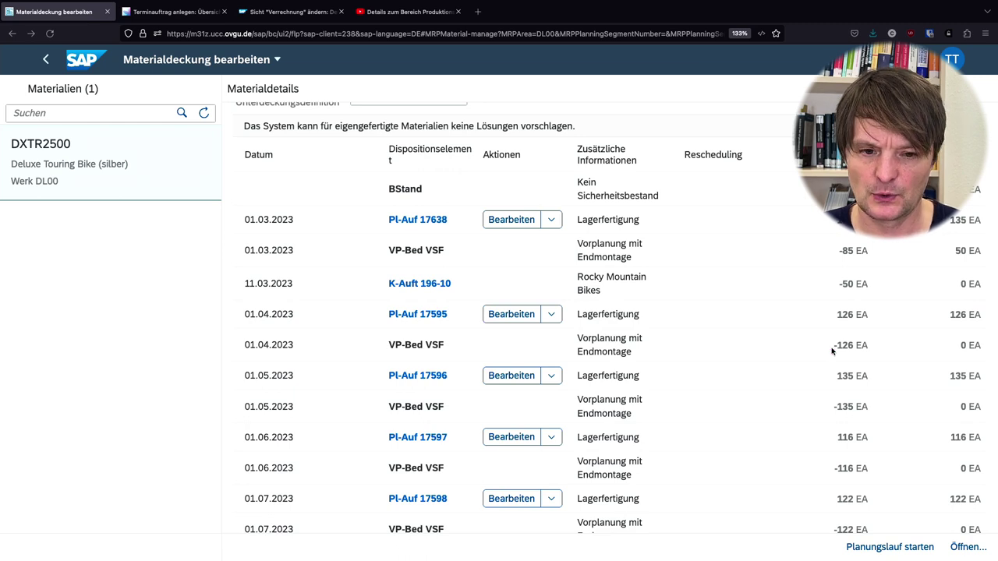
# - Start another Terminauftrag with Rocky Mountain Bikes as Auftraggeber and "Demo Verrechnung 2" as the Kundenreferenz
pyautogui.click(188, 40)
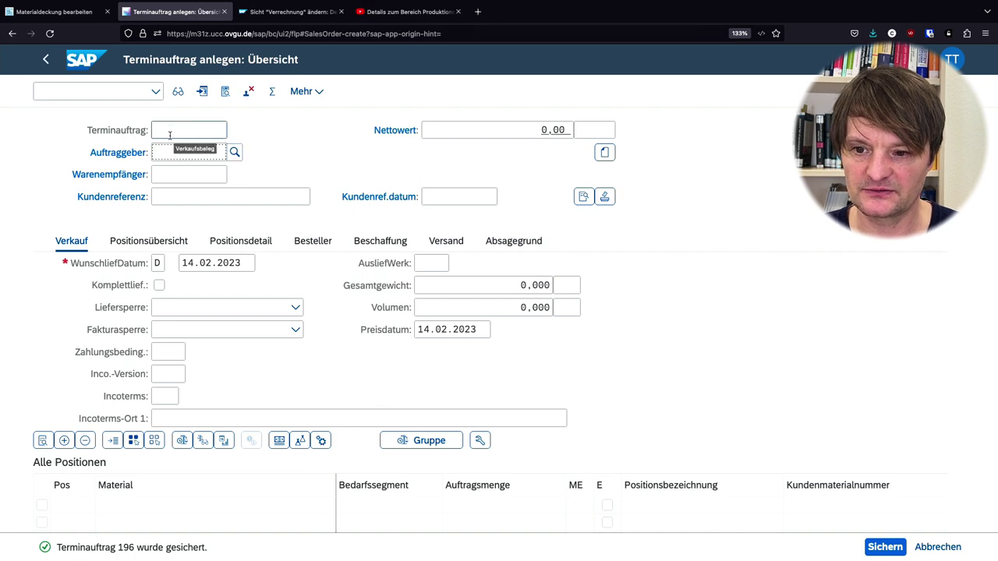
pyautogui.write('125000')
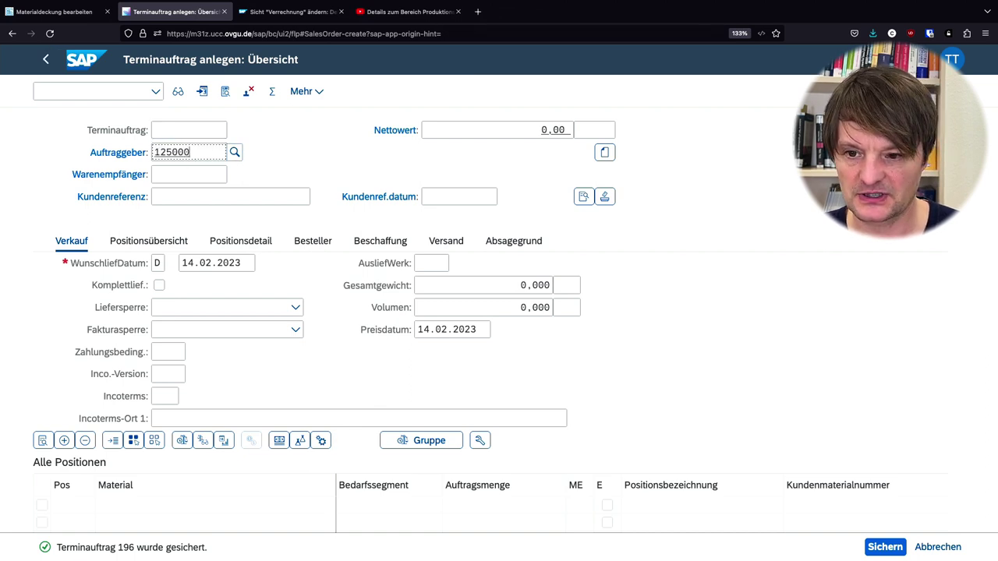
pyautogui.press('Return')
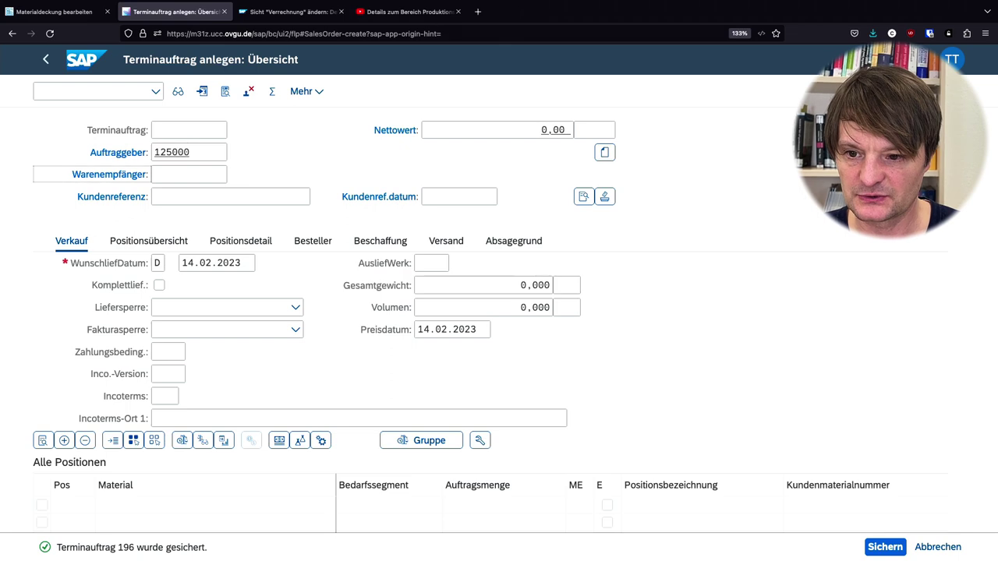
pyautogui.press('Tab')
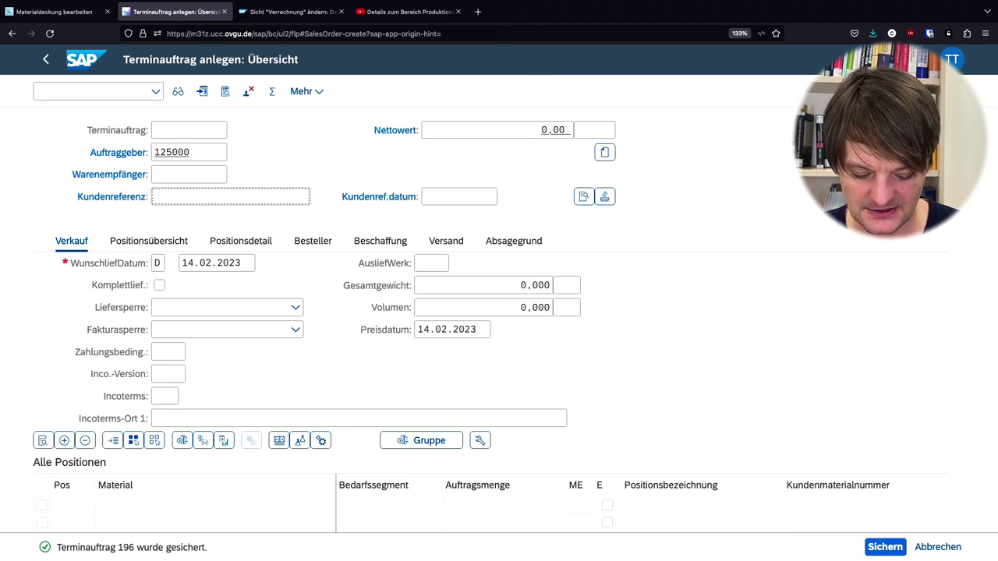
pyautogui.write('D')
pyautogui.press('Down')
pyautogui.press('Down')
pyautogui.press('Down')
pyautogui.press('Down')
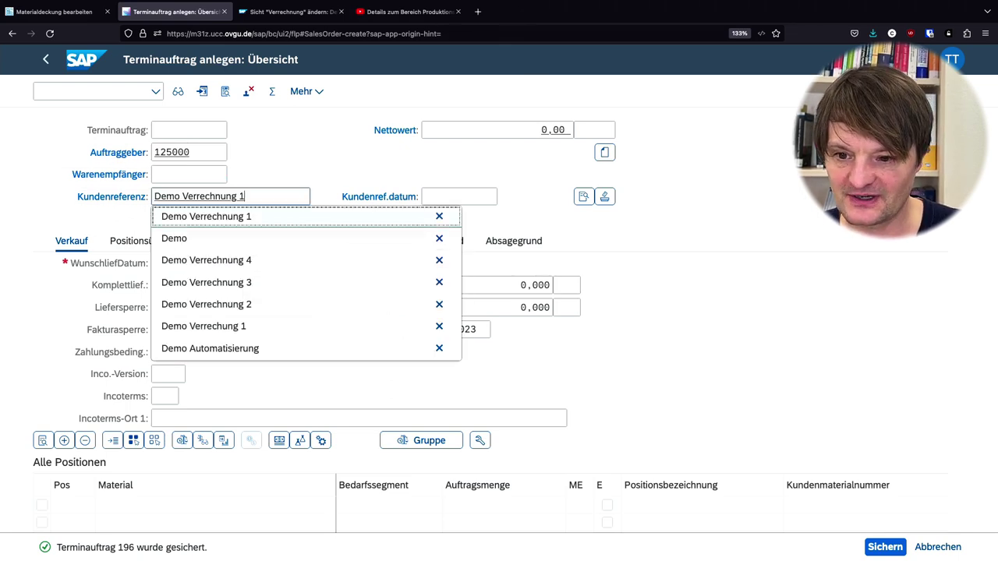
pyautogui.press('Down')
pyautogui.press('Return')
pyautogui.press('Return')
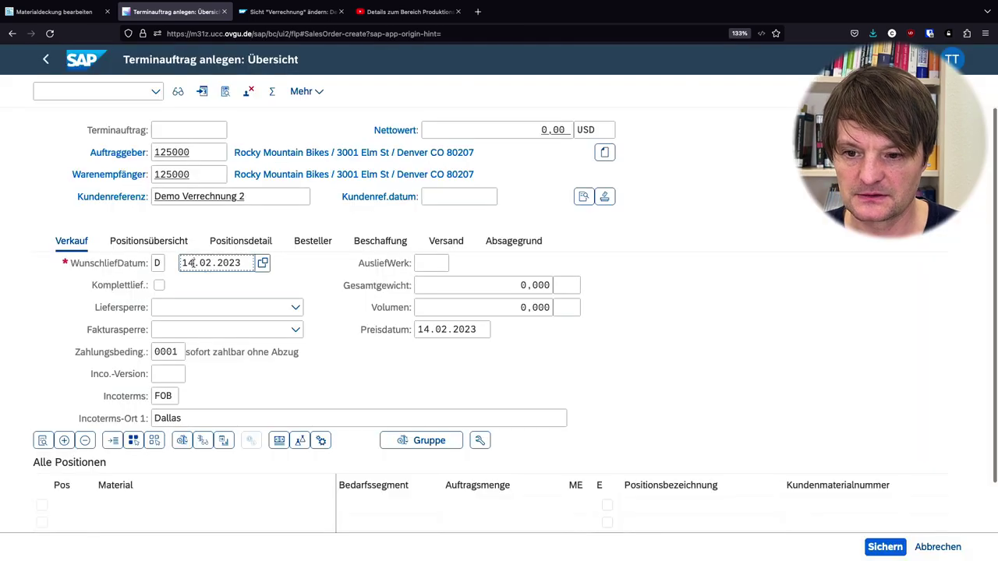
# - Set the order's Wunschlieferdatum to 15.04.2023 and acknowledge the notice about the Fakturadatum
pyautogui.click(191, 263)
pyautogui.press('BackSpace')
pyautogui.write('5')
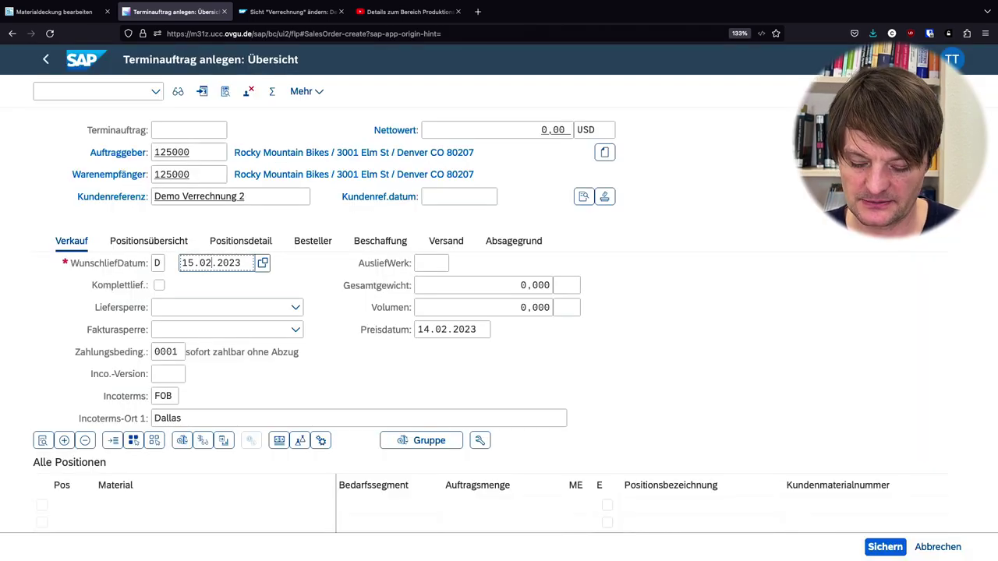
pyautogui.press('BackSpace')
pyautogui.write('4')
pyautogui.press('Return')
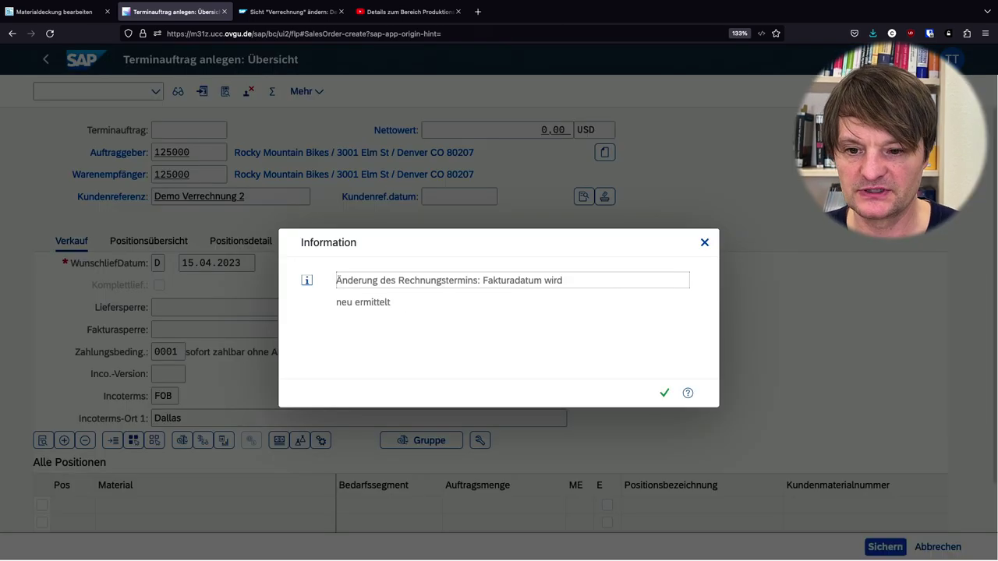
pyautogui.press('Return')
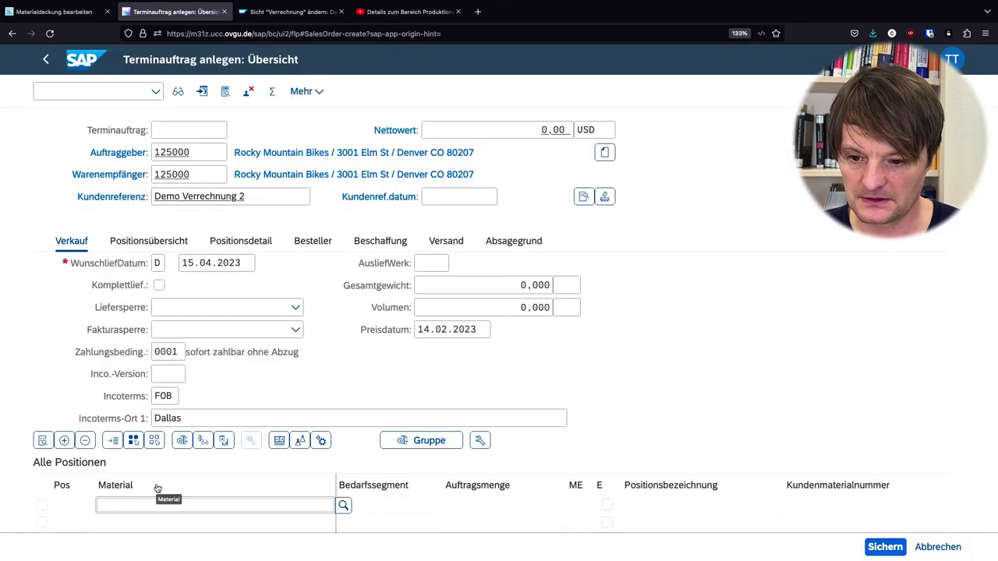
# - Add an order item for material DXTR2500 with an Auftragsmenge of 150 and save the Terminauftrag
pyautogui.write('dxtr')
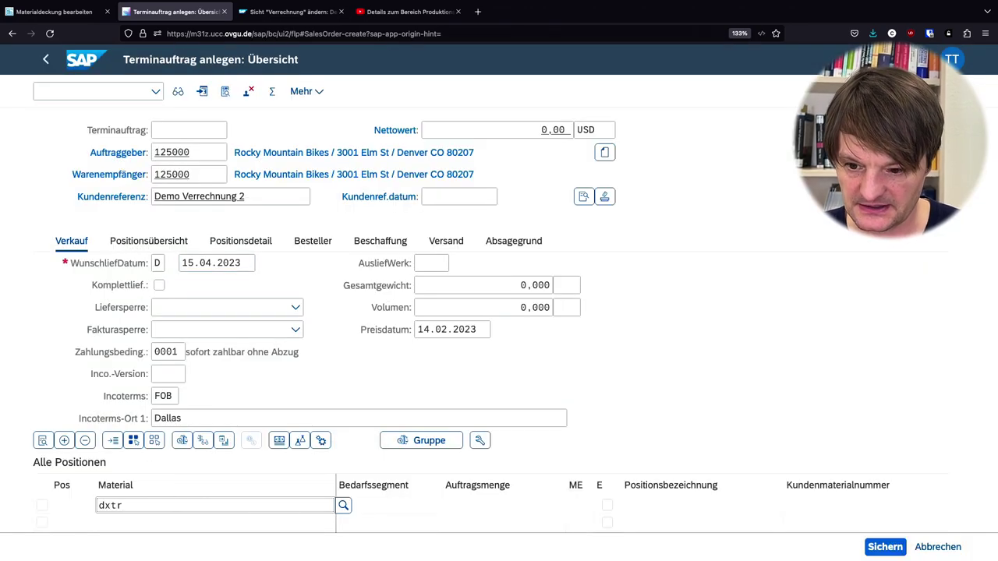
pyautogui.write('2500')
pyautogui.press('Tab')
pyautogui.press('Tab')
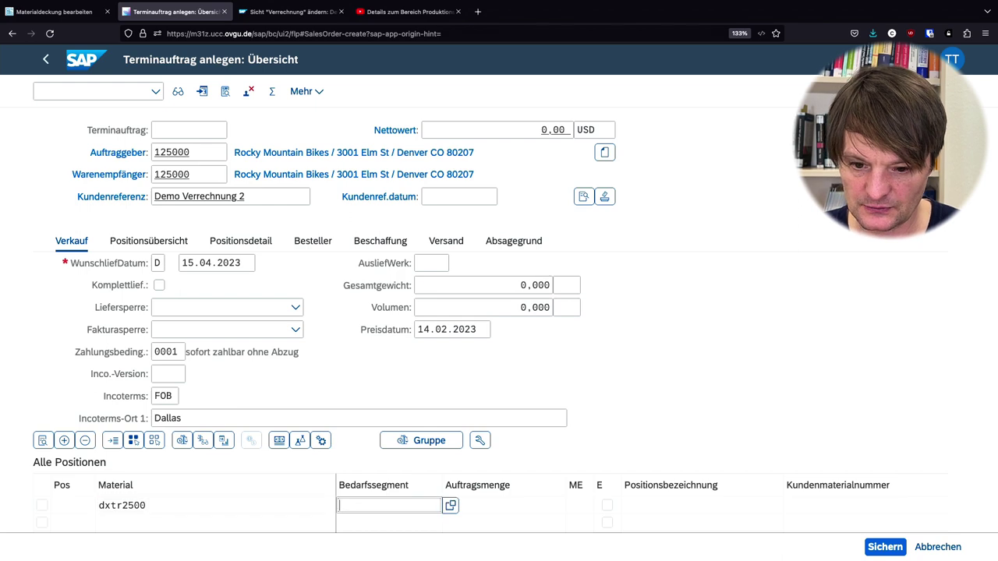
pyautogui.write('150')
pyautogui.press('Return')
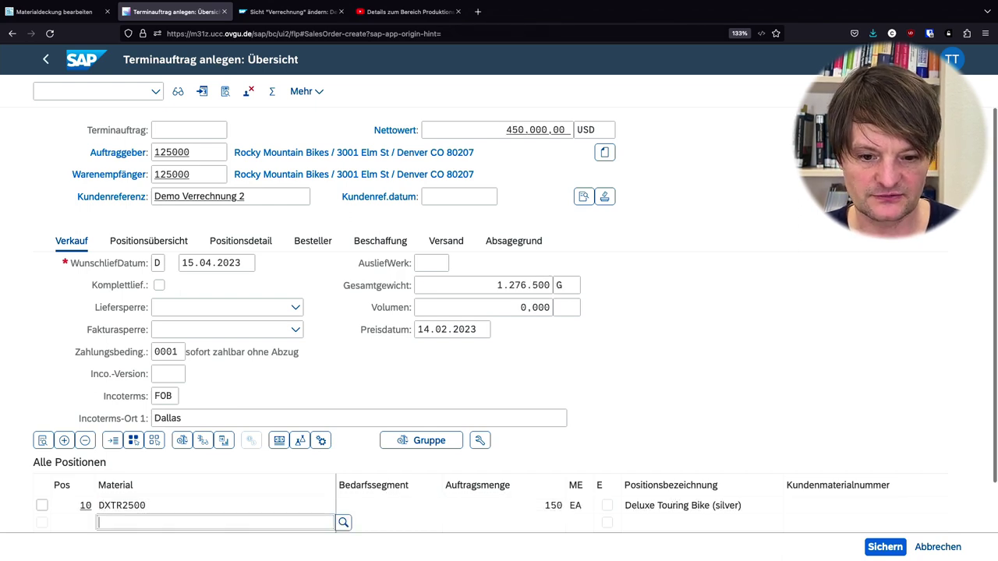
pyautogui.click(885, 548)
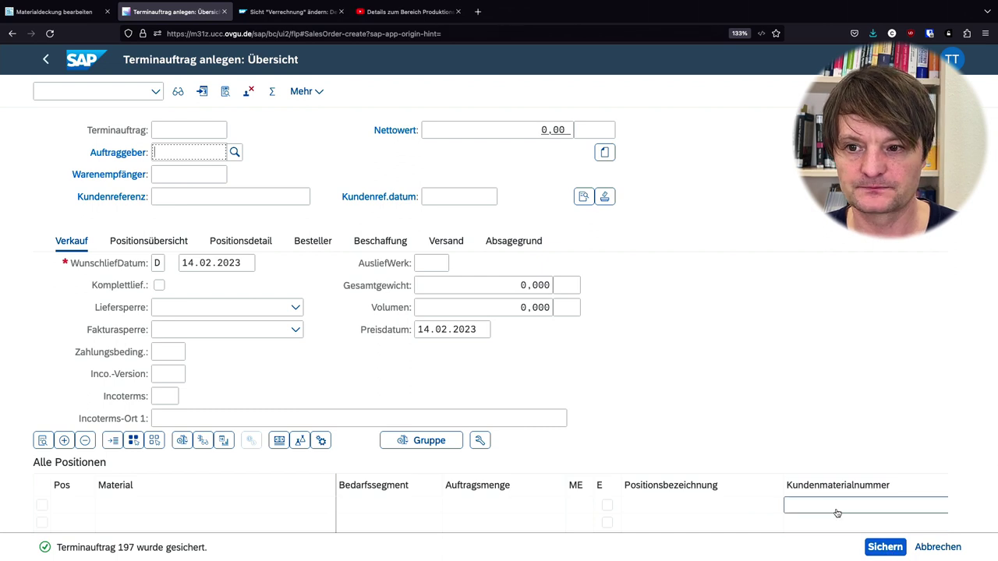
# - Return to Materialdeckung bearbeiten and examine the quantity and availability of the customer order of 11.04.2023 in the Bedarfs-/Bestandsliste
pyautogui.click(61, 11)
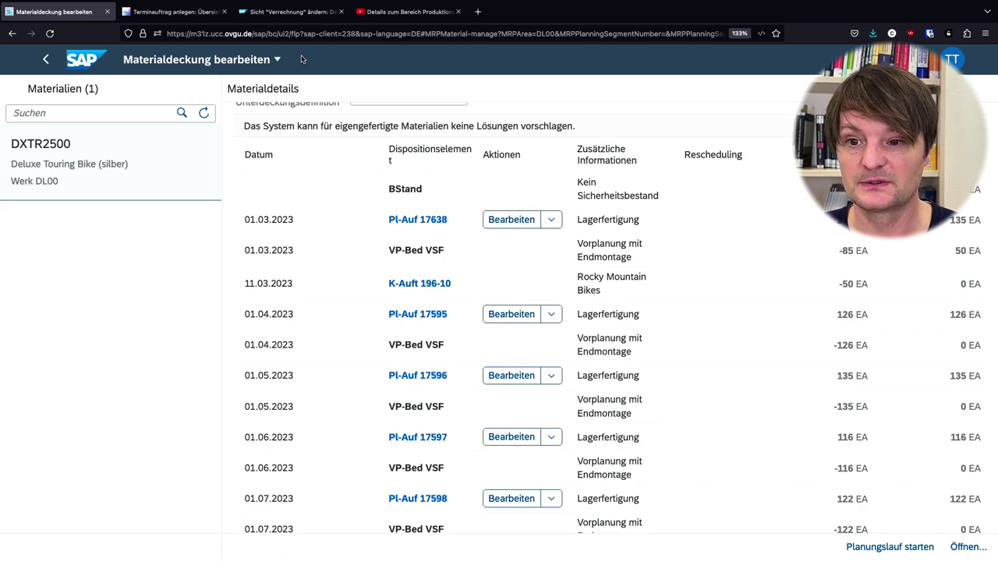
pyautogui.scroll(1, 616, 312)
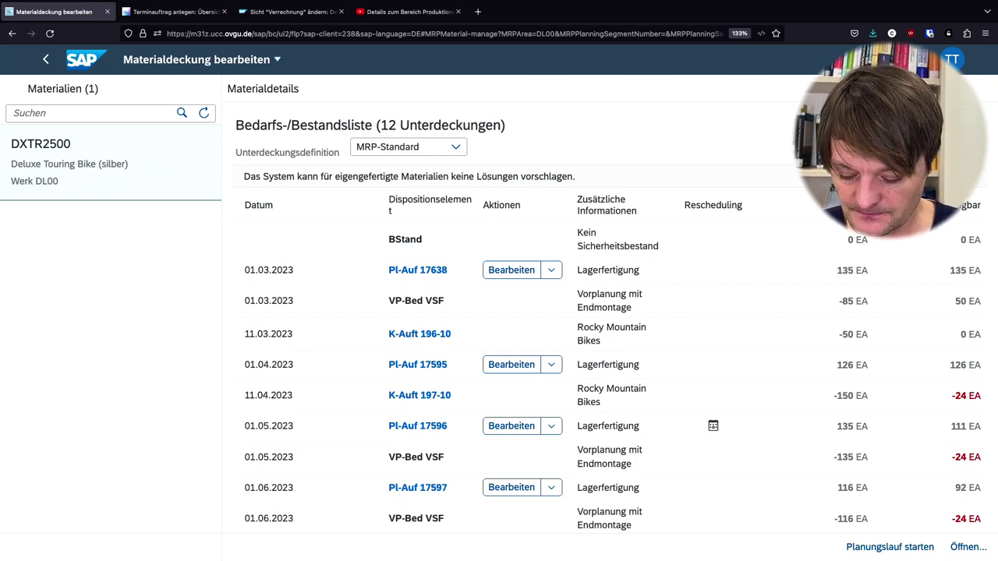
pyautogui.moveTo(463, 401); pyautogui.dragTo(549, 403)
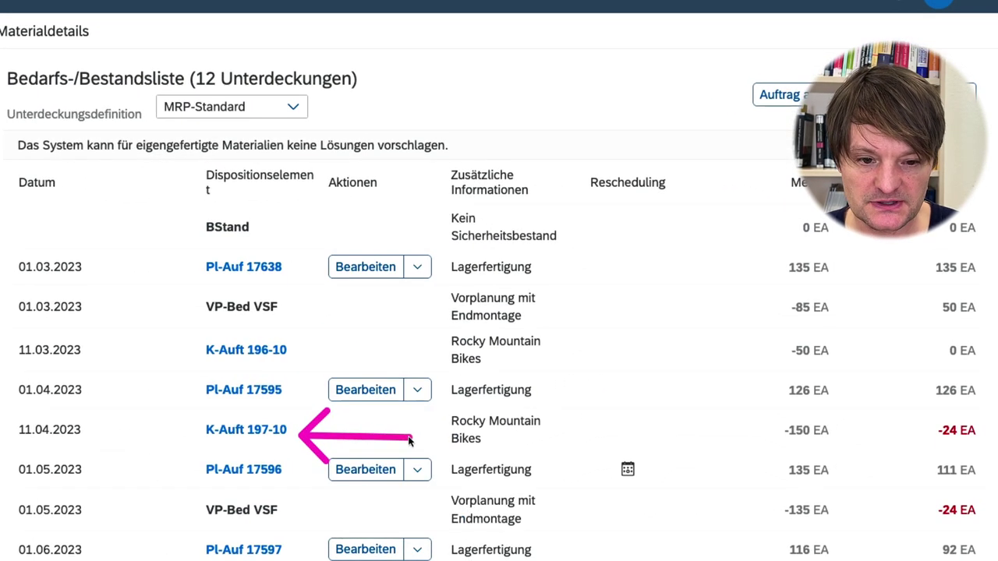
pyautogui.moveTo(775, 430); pyautogui.dragTo(677, 439)
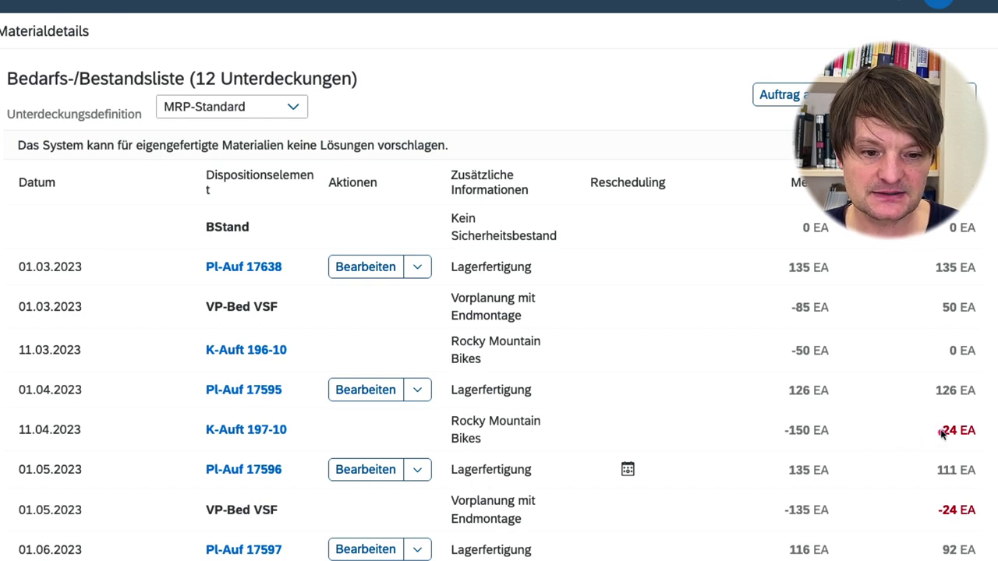
pyautogui.moveTo(926, 418); pyautogui.dragTo(980, 448)
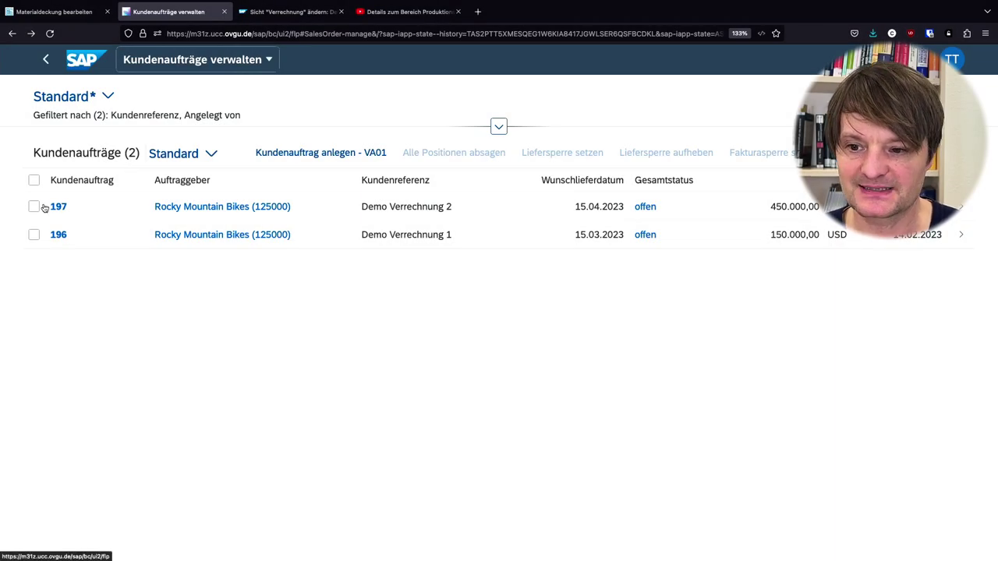
# - Cancel all items of both Demo Verrechnung orders with the Absagegrund "Vorgang in Klärung" and check the Bedarfs-/Bestandsliste for DXTR2500
pyautogui.click(34, 206)
pyautogui.click(33, 235)
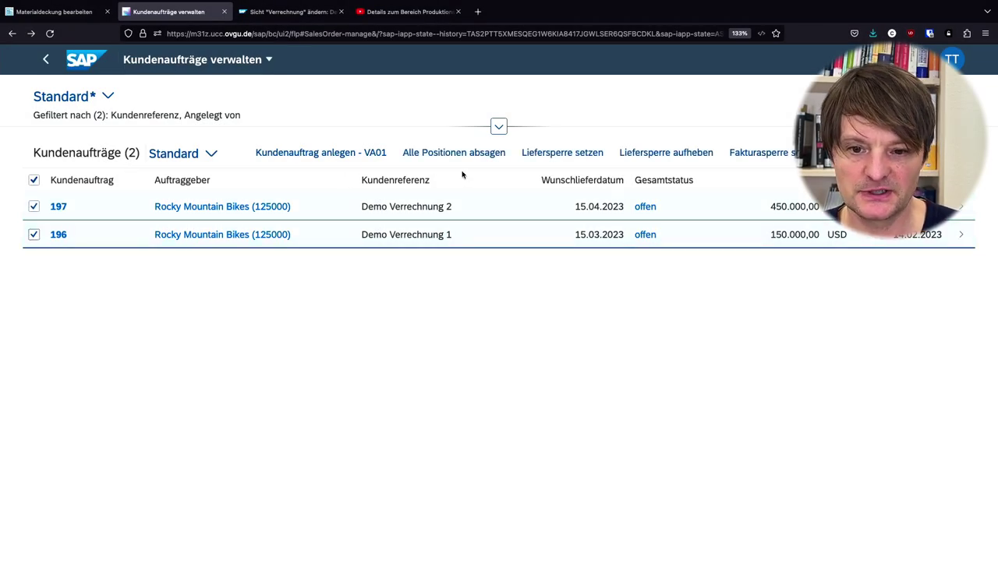
pyautogui.click(427, 156)
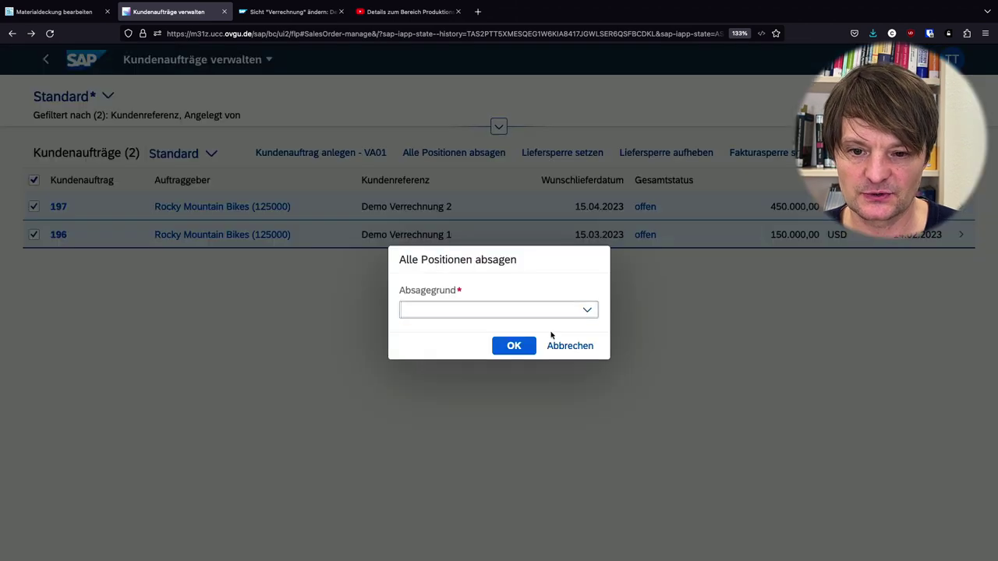
pyautogui.click(586, 309)
pyautogui.scroll(-3, 484, 272)
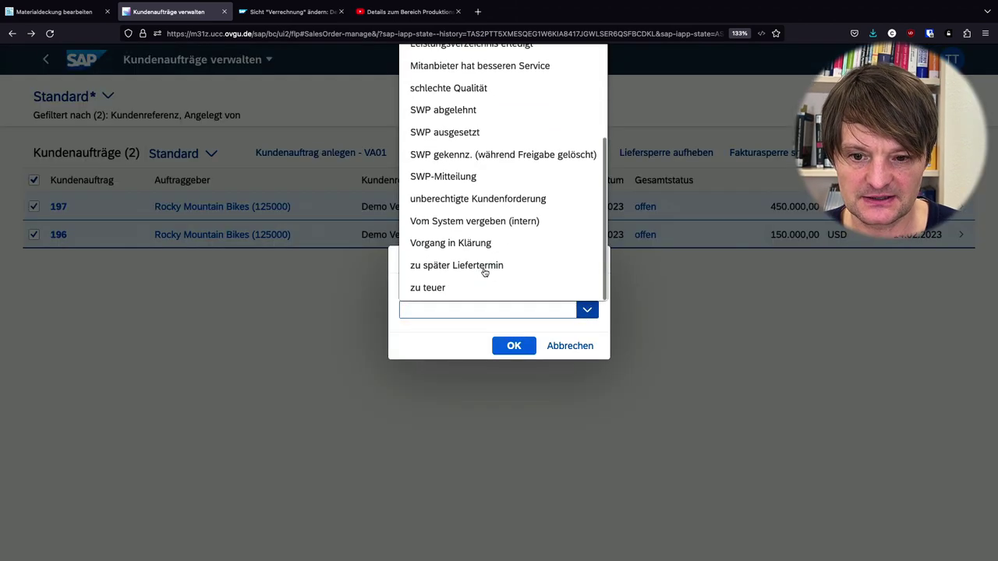
pyautogui.click(470, 250)
pyautogui.click(514, 347)
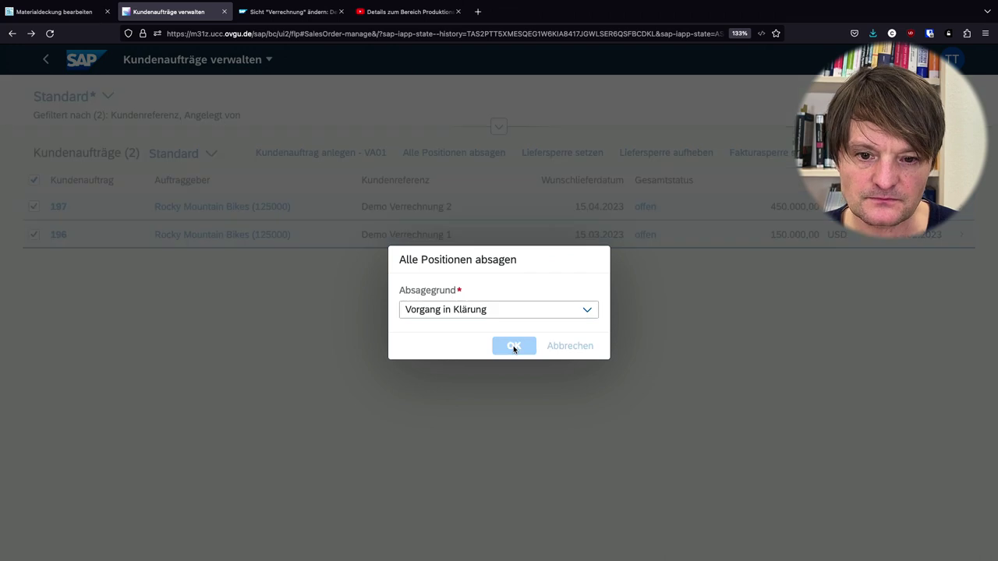
pyautogui.click(616, 471)
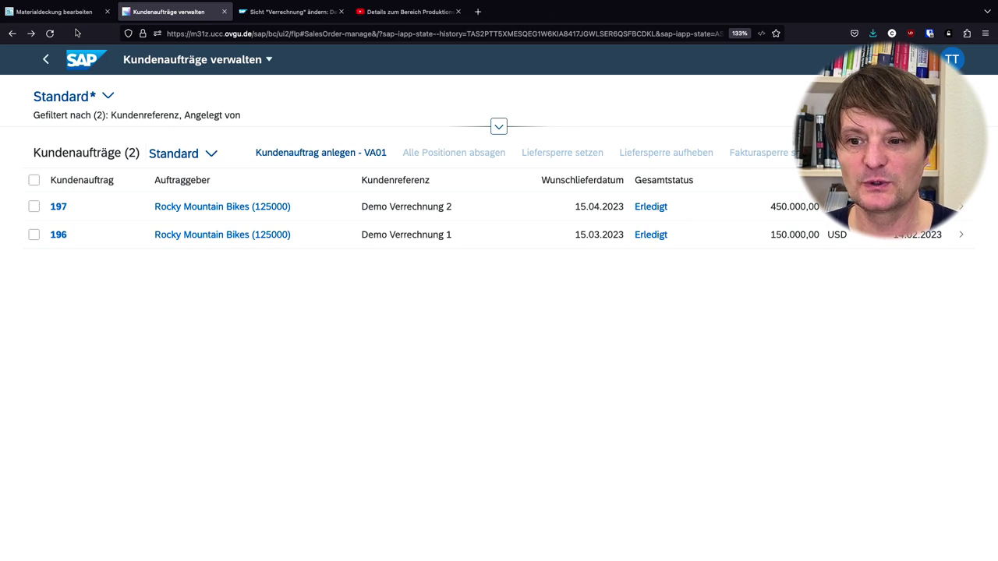
pyautogui.click(76, 12)
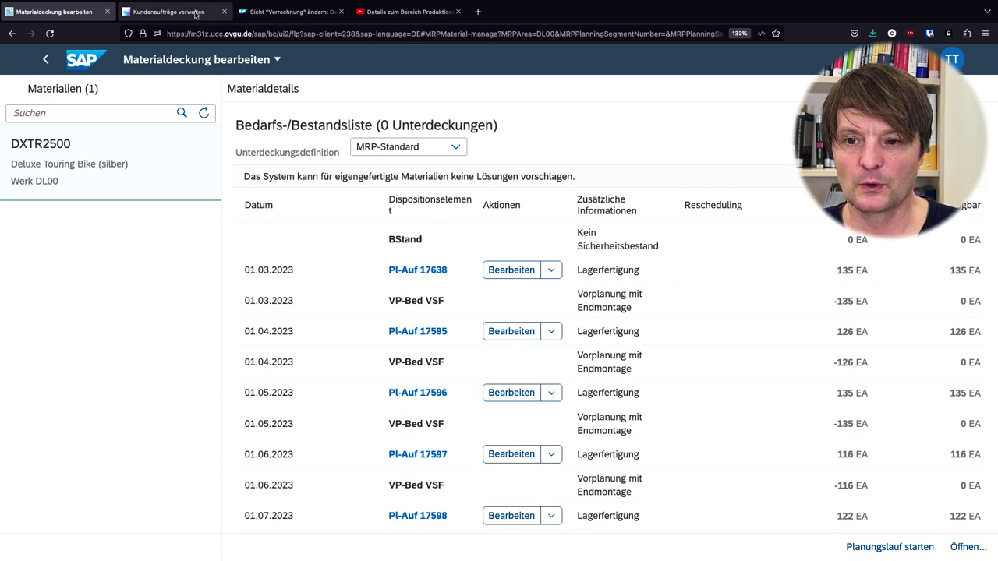
# - Leave the customer order list and open Produktstammdaten verwalten from the Fertigungsleiter apps of Produktionsplanung und -durchführung
pyautogui.click(179, 12)
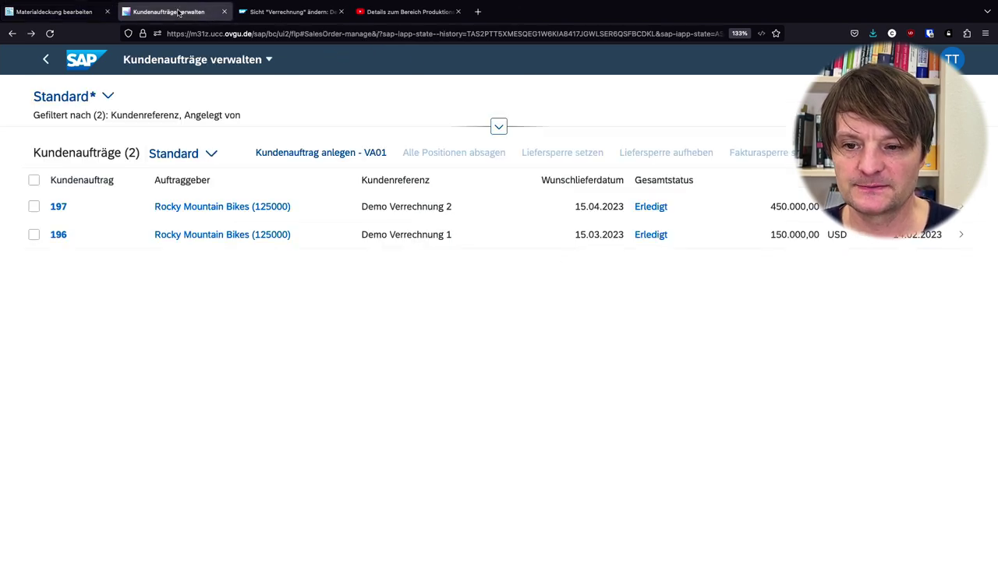
pyautogui.click(75, 69)
pyautogui.click(192, 100)
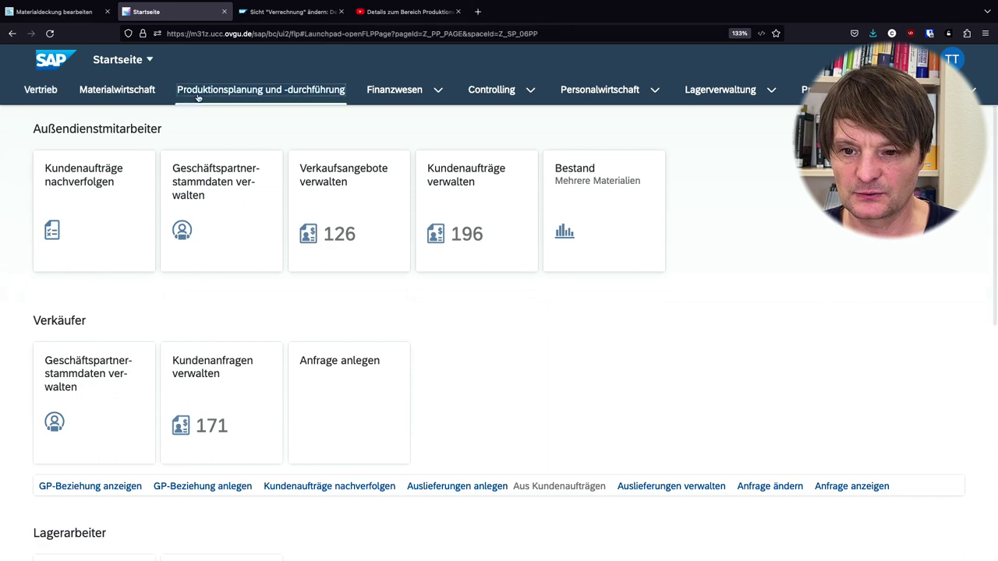
pyautogui.scroll(-5, 153, 165)
pyautogui.scroll(-1, 155, 164)
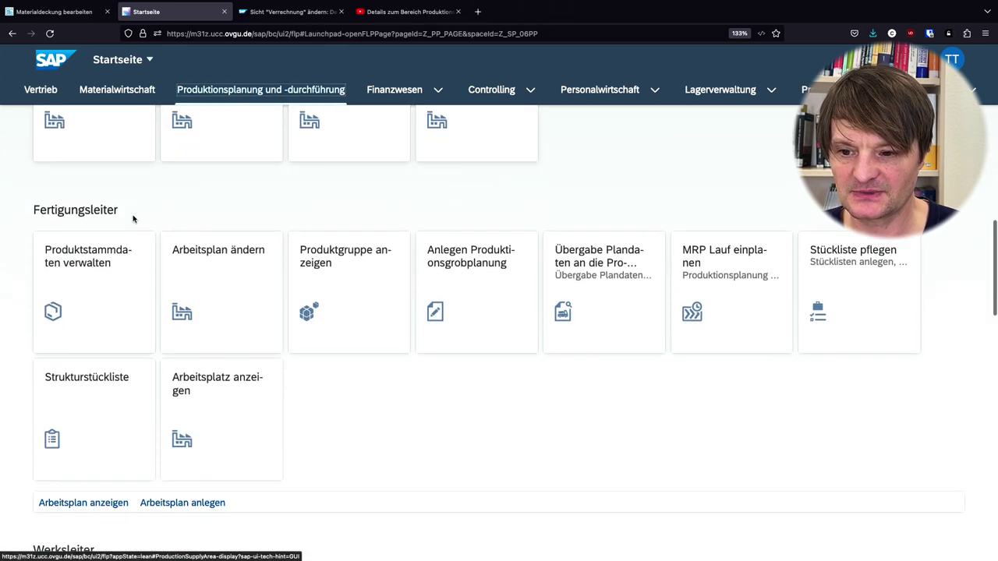
pyautogui.click(122, 251)
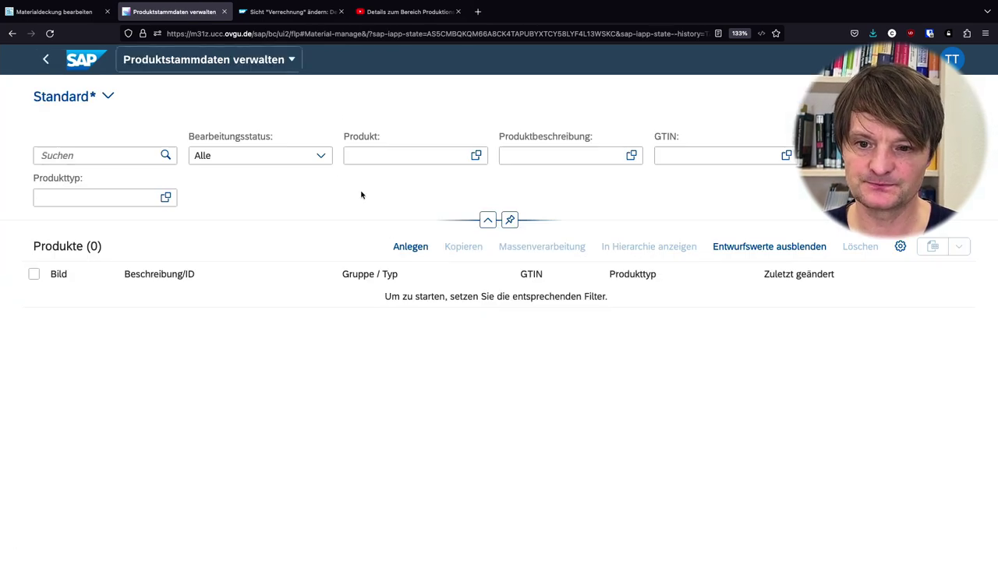
# - Filter the products by DXTR2500 and open the product master of the Deluxe Touring Bike (silber)
pyautogui.click(353, 157)
pyautogui.write('dxtr25000')
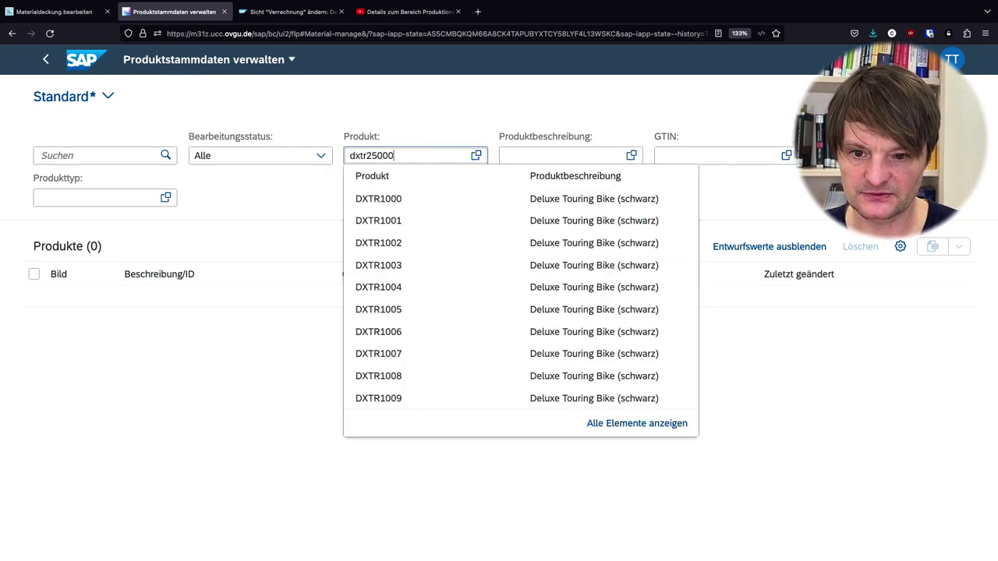
pyautogui.press('Return')
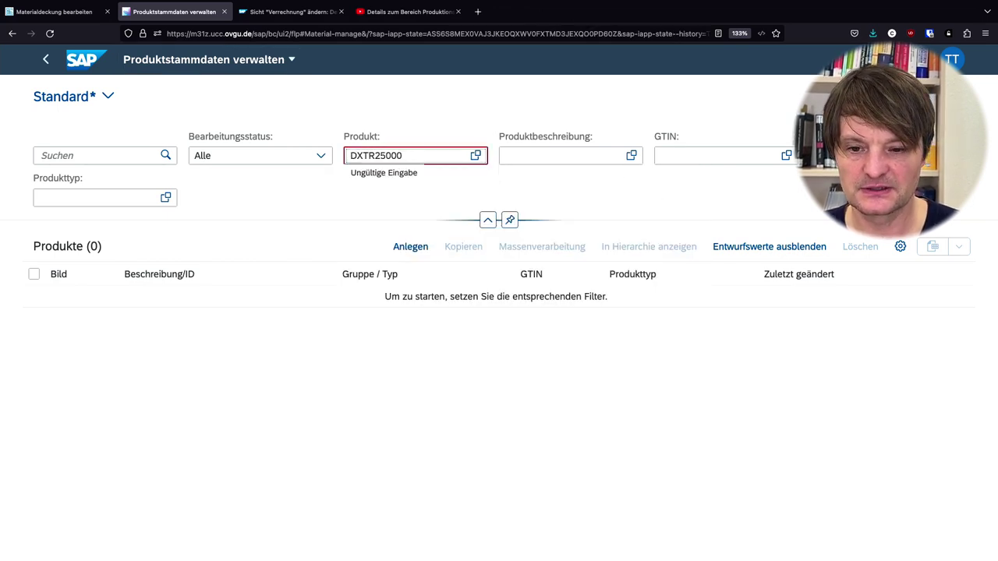
pyautogui.press('BackSpace')
pyautogui.press('Return')
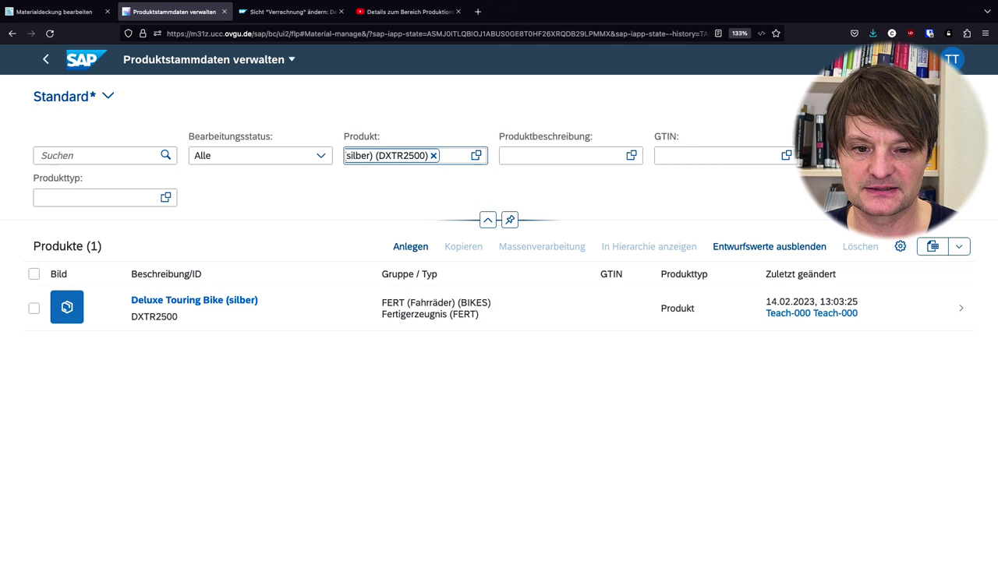
pyautogui.click(579, 313)
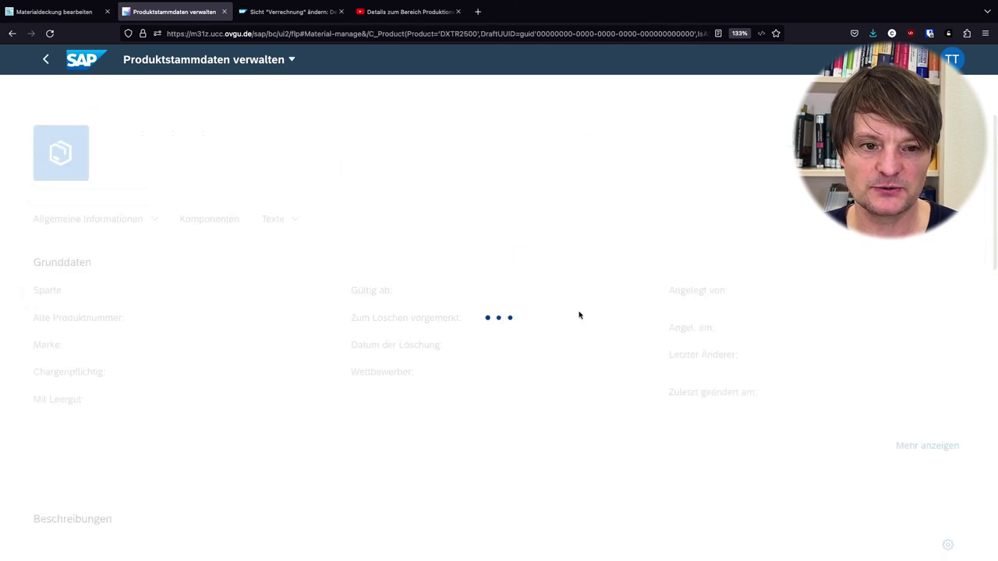
# - Put the Deluxe Touring Bike (silber) product master into edit mode and open its plant data for Werk DL00
pyautogui.click(711, 94)
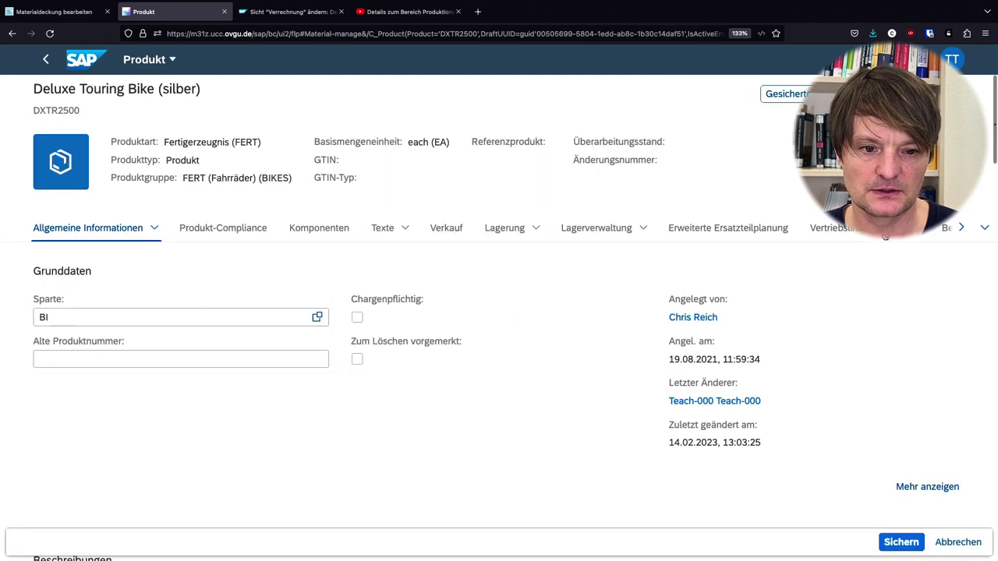
pyautogui.scroll(-5, 822, 227)
pyautogui.scroll(5, 353, 230)
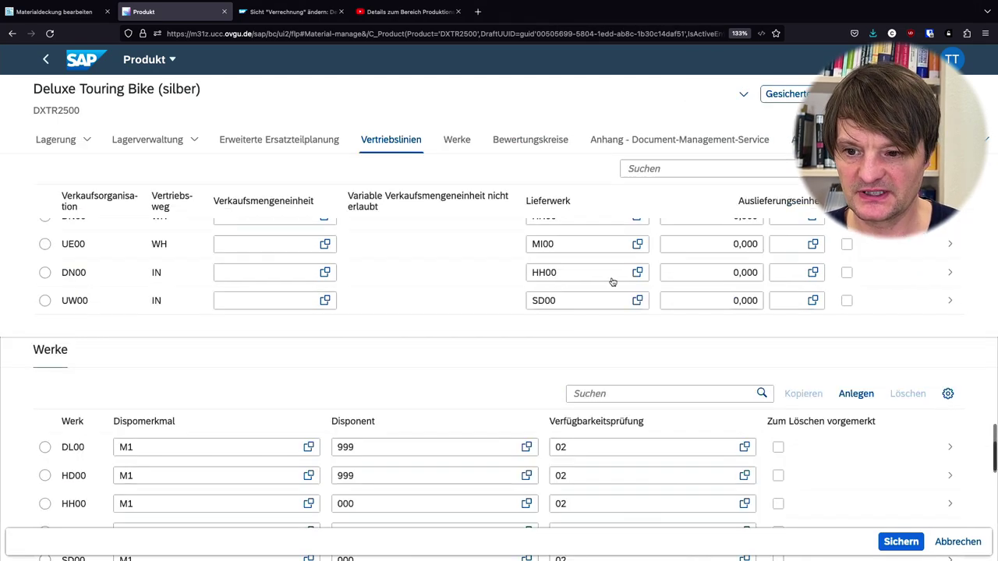
pyautogui.scroll(3, 738, 259)
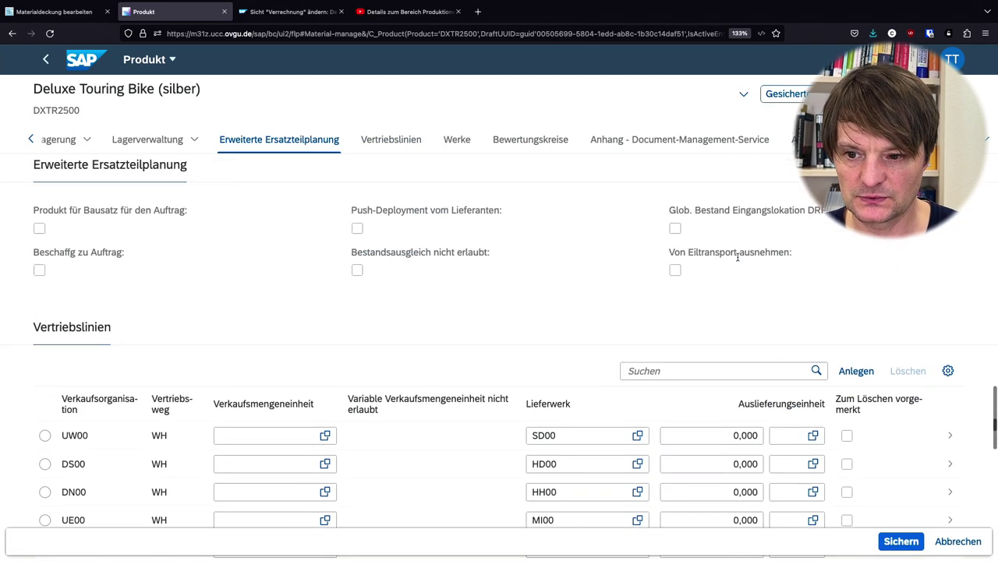
pyautogui.scroll(-7, 738, 260)
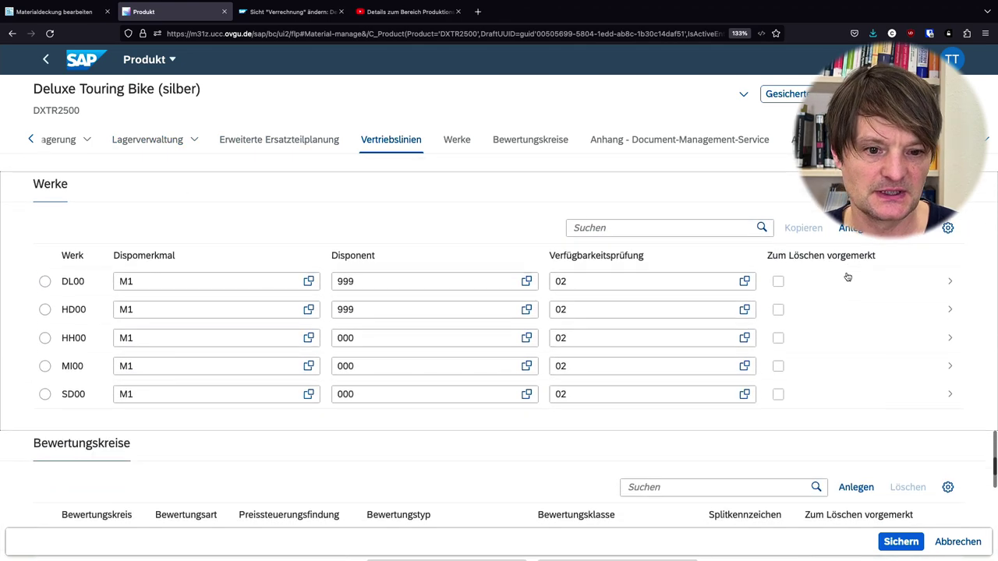
pyautogui.click(846, 279)
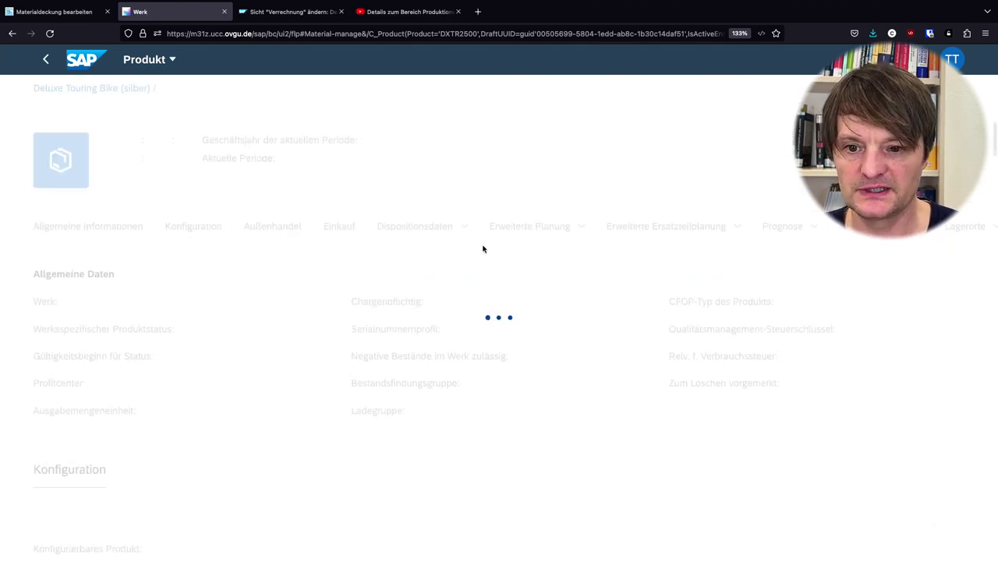
# - Set the Dispogruppe in the plant's Dispositionsdaten to Rückwärts-/Vorwärtsverrechnung 30t (ZRV), apply it and save the product master
pyautogui.click(419, 248)
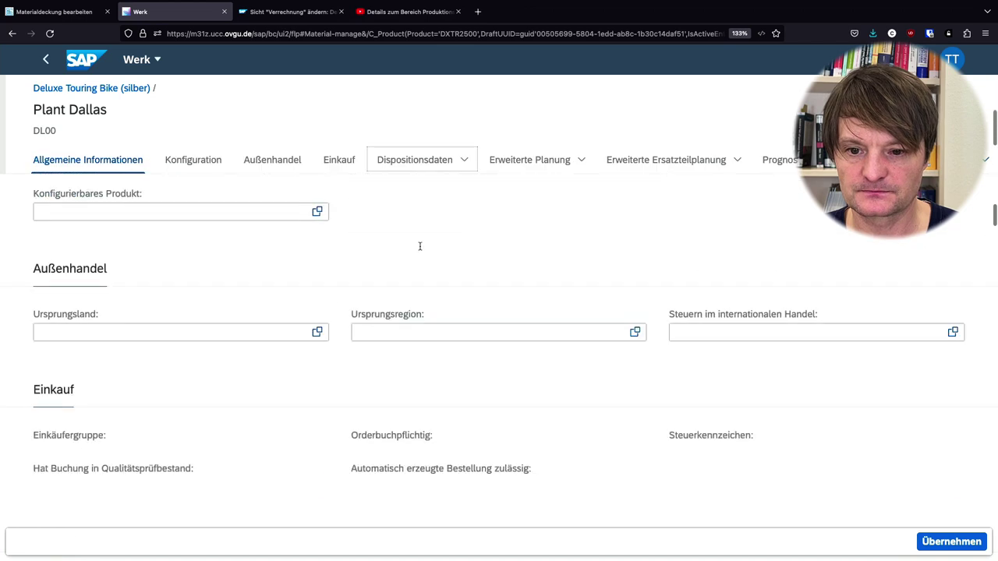
pyautogui.click(637, 290)
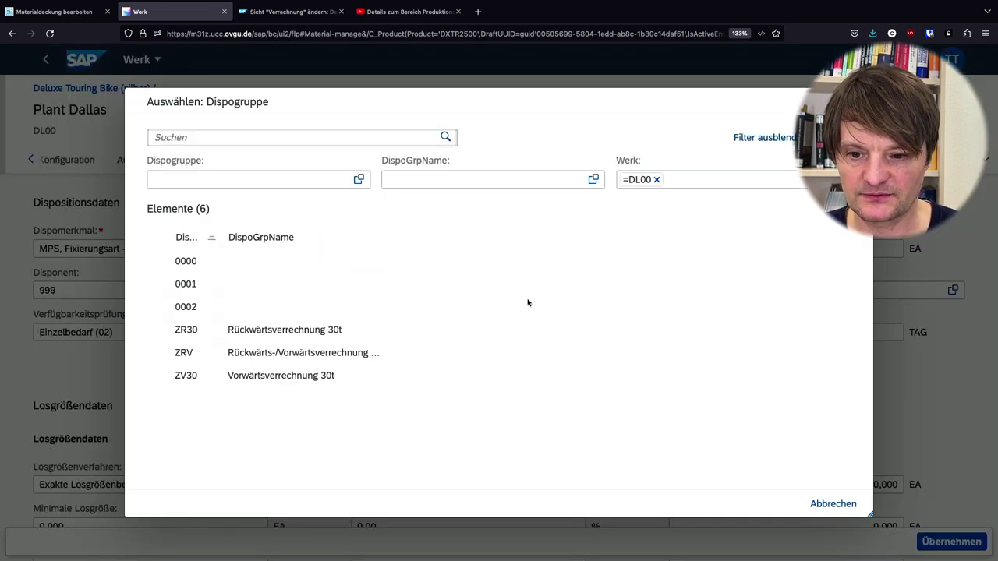
pyautogui.click(247, 352)
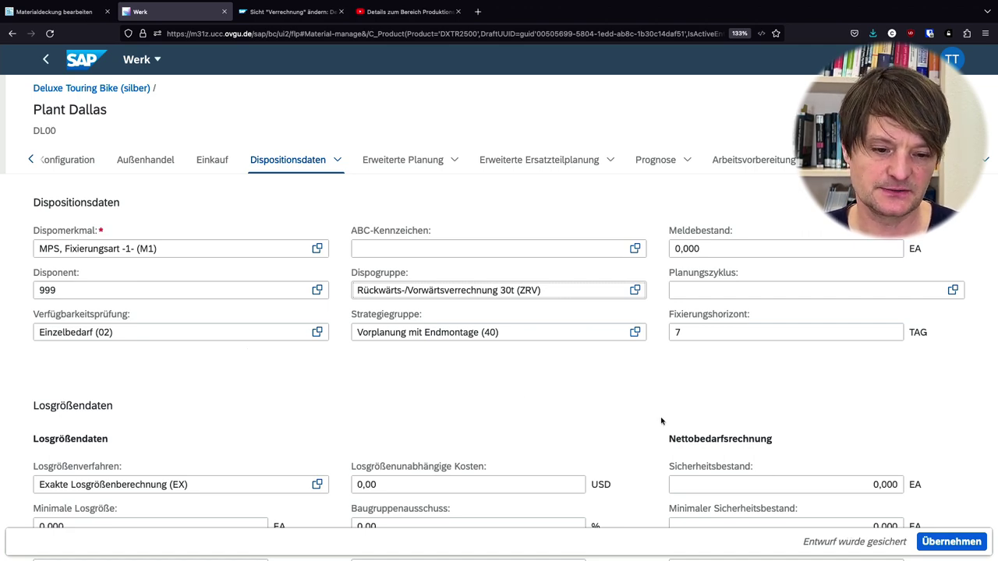
pyautogui.click(929, 540)
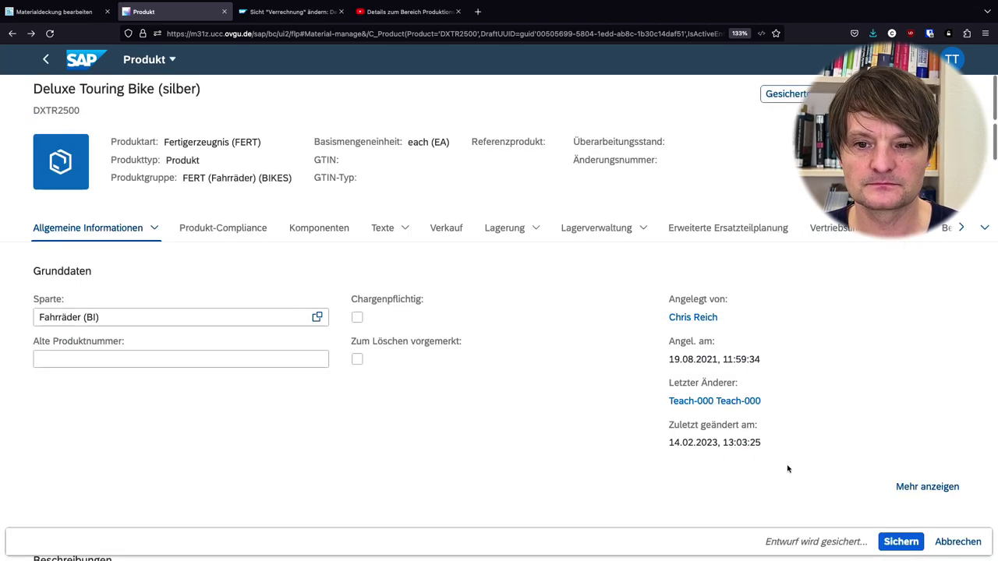
pyautogui.click(888, 538)
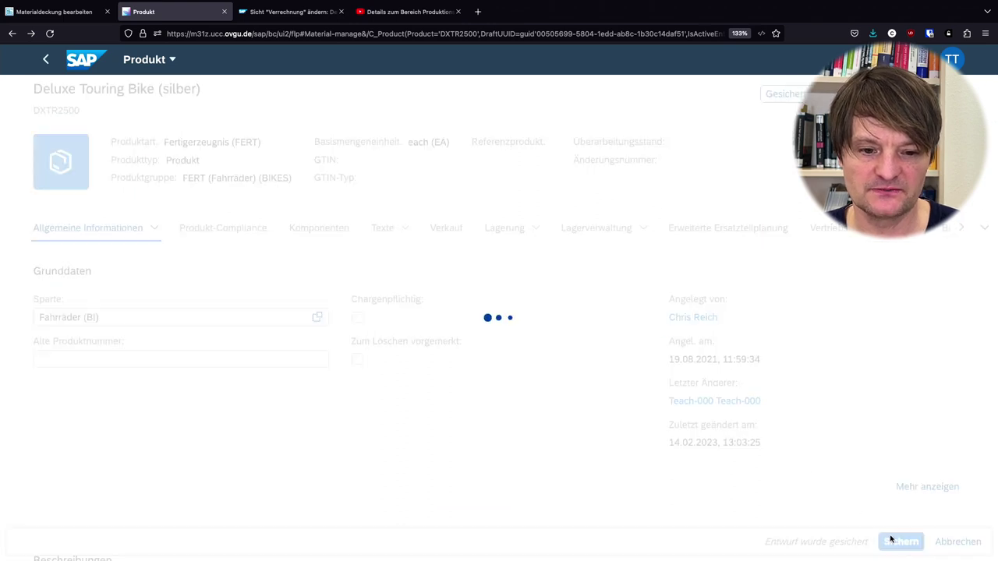